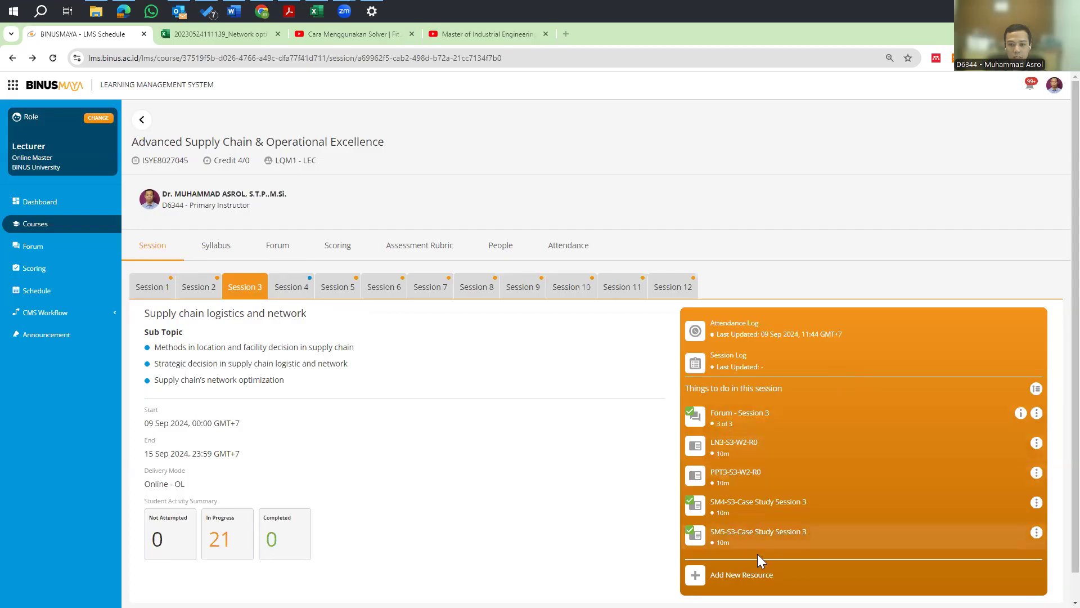
Open the SM5-S3-Case Study Session 3 resource and view its network optimization workbook at full size
{"action": "left_click", "coordinate": [781, 536]}
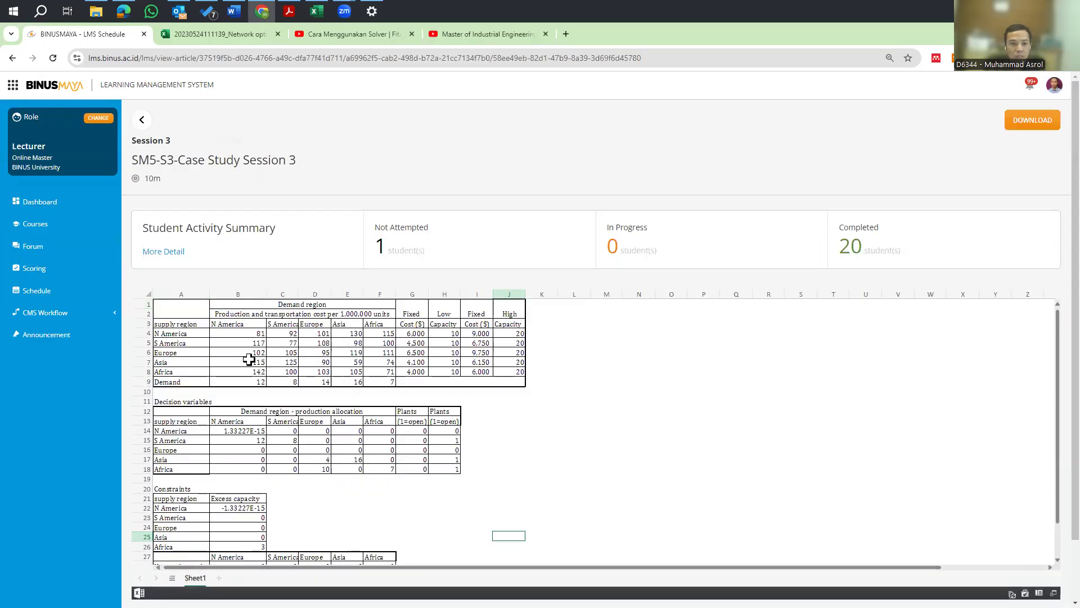
{"action": "left_click", "coordinate": [221, 352]}
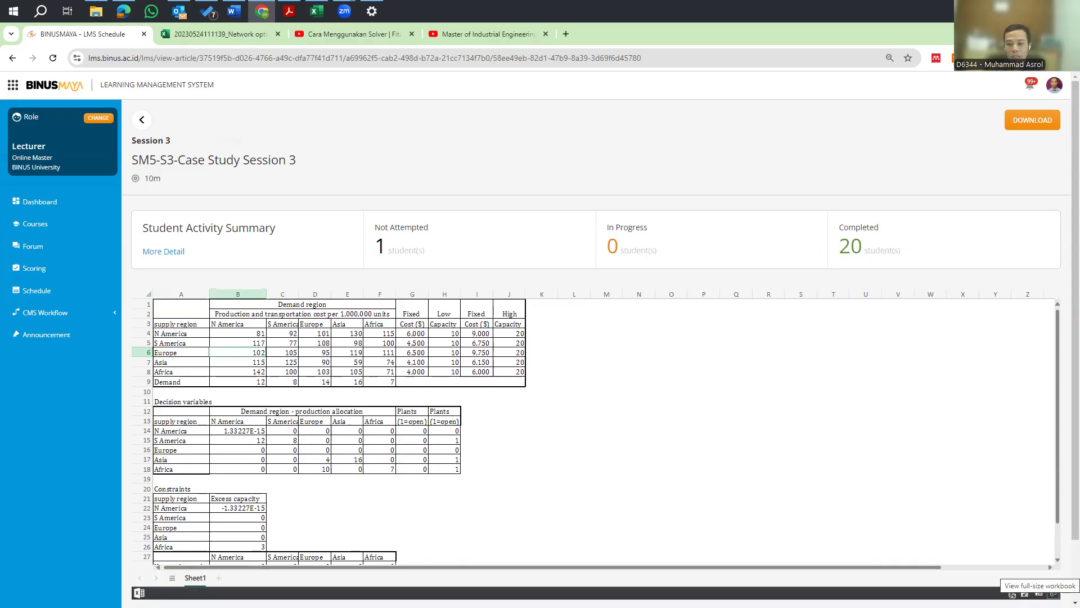
{"action": "left_click", "coordinate": [1053, 593]}
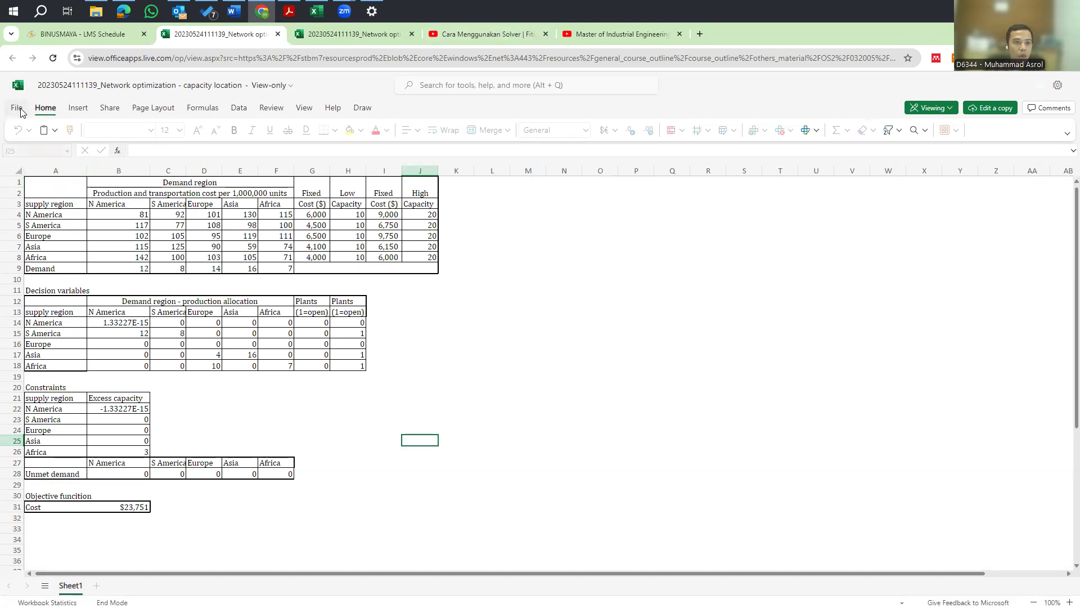
Look over the Excel Solver tutorial on YouTube and the video list of the Master of Industrial Engineering channel
{"action": "left_click", "coordinate": [511, 34]}
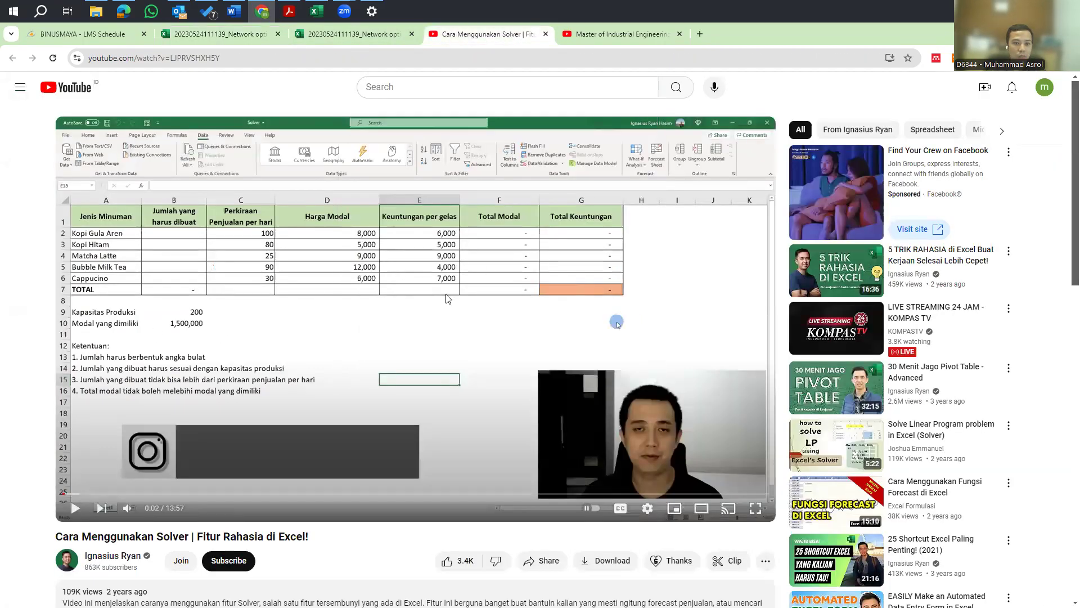
{"action": "left_click", "coordinate": [631, 36]}
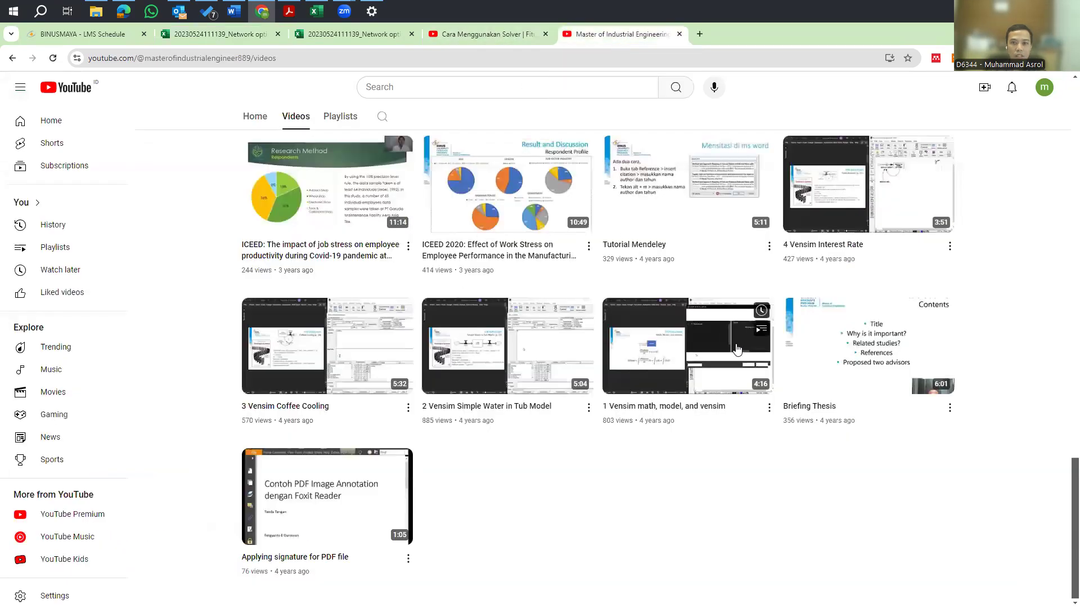
{"action": "scroll", "coordinate": [767, 335], "scroll_direction": "up", "scroll_amount": 8}
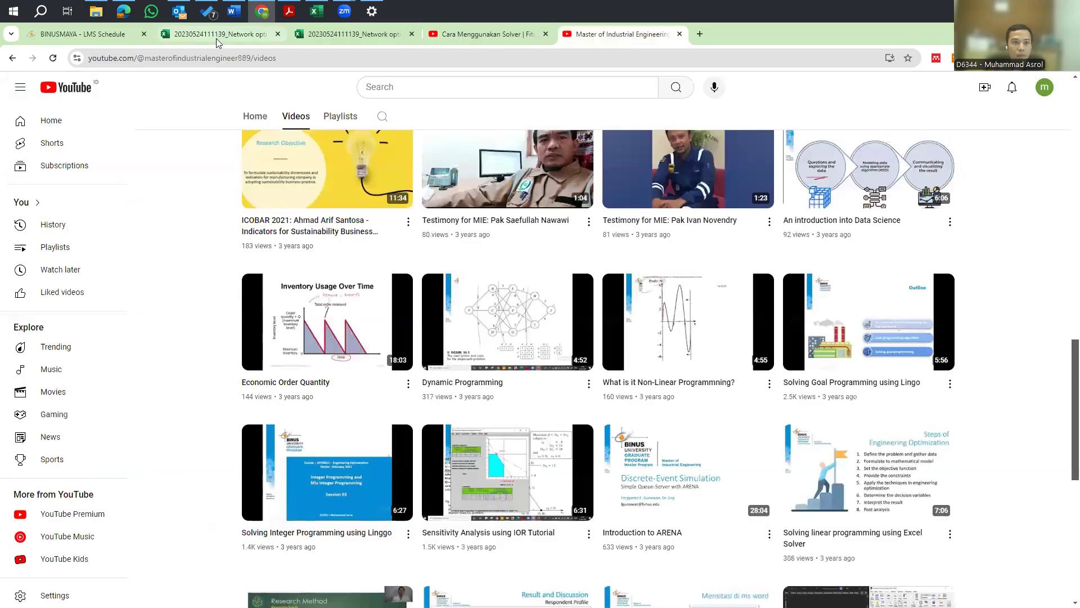
{"action": "left_click", "coordinate": [216, 36]}
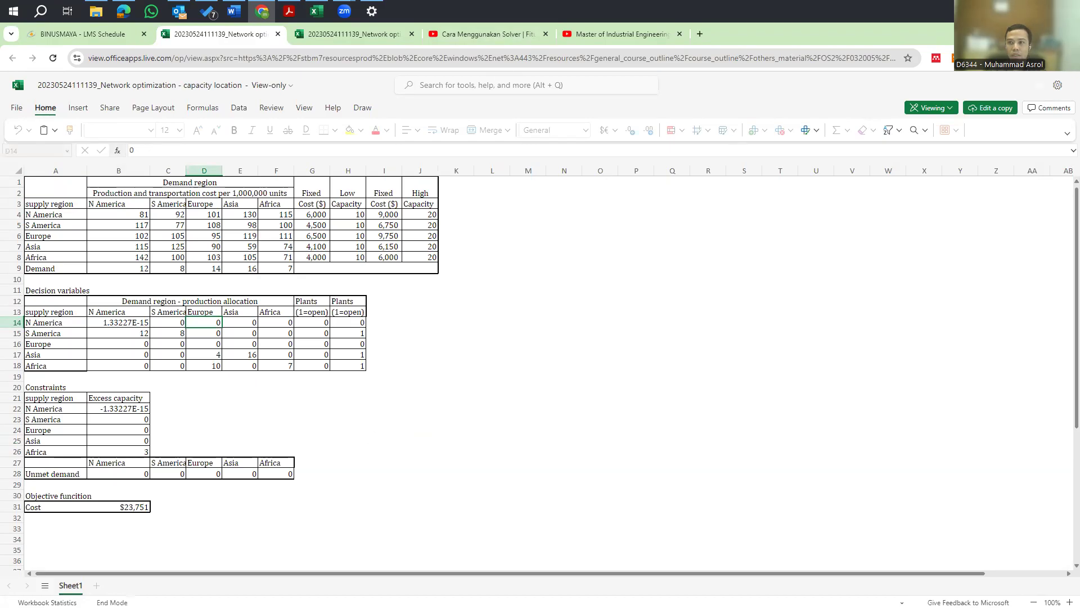
{"action": "left_click", "coordinate": [1019, 58]}
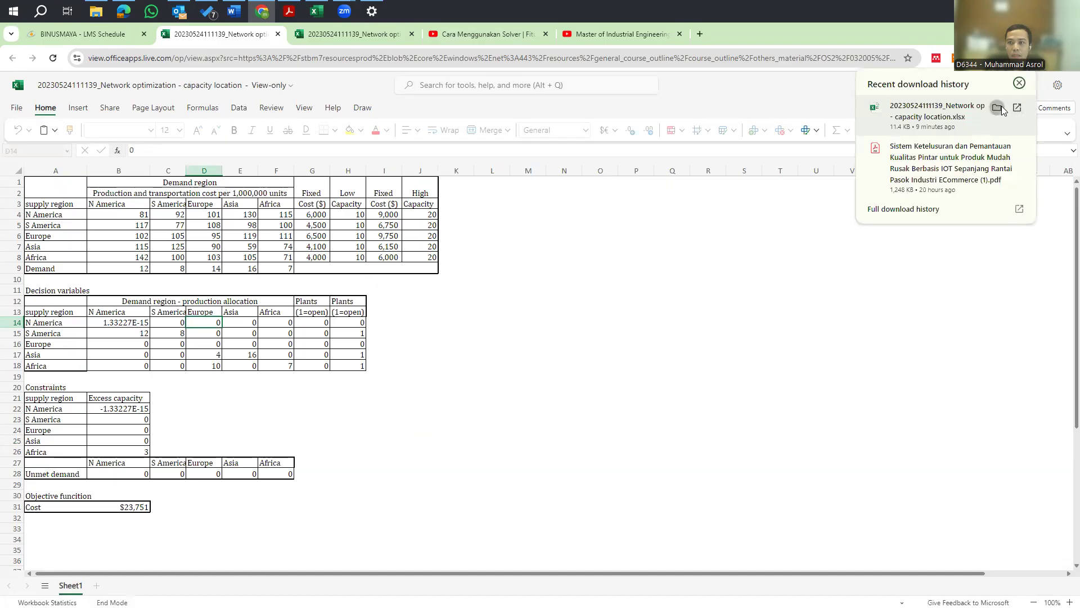
{"action": "left_click", "coordinate": [1001, 106]}
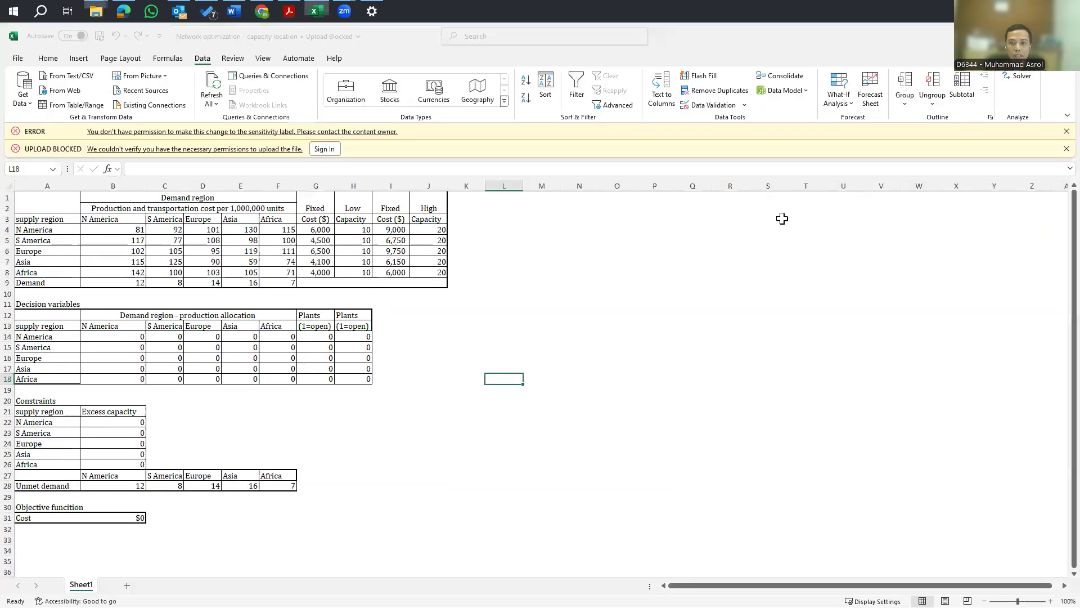
{"action": "left_click", "coordinate": [633, 268]}
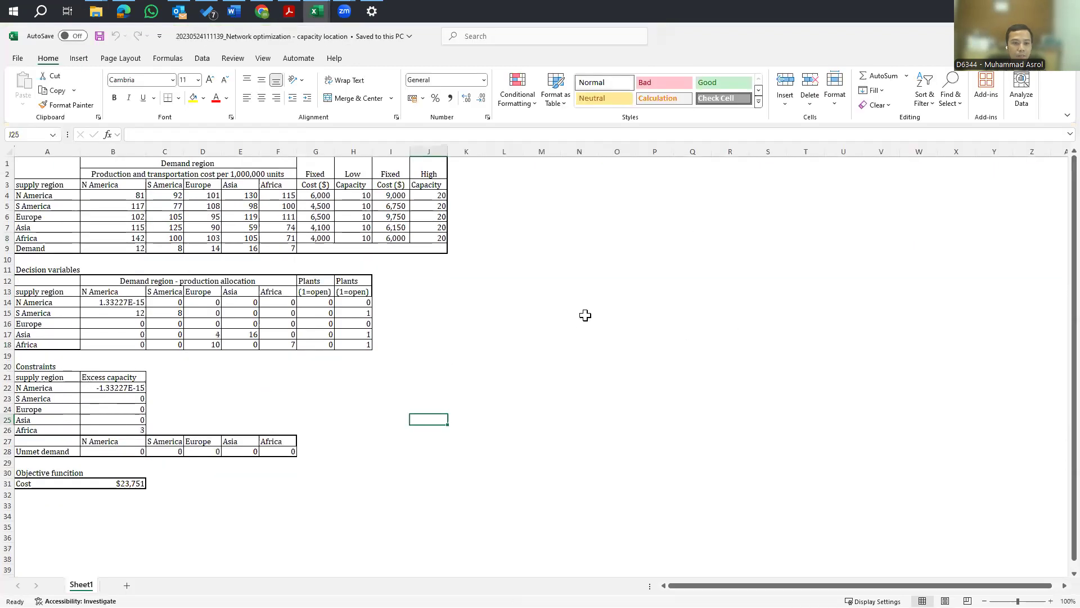
{"action": "left_click", "coordinate": [581, 322]}
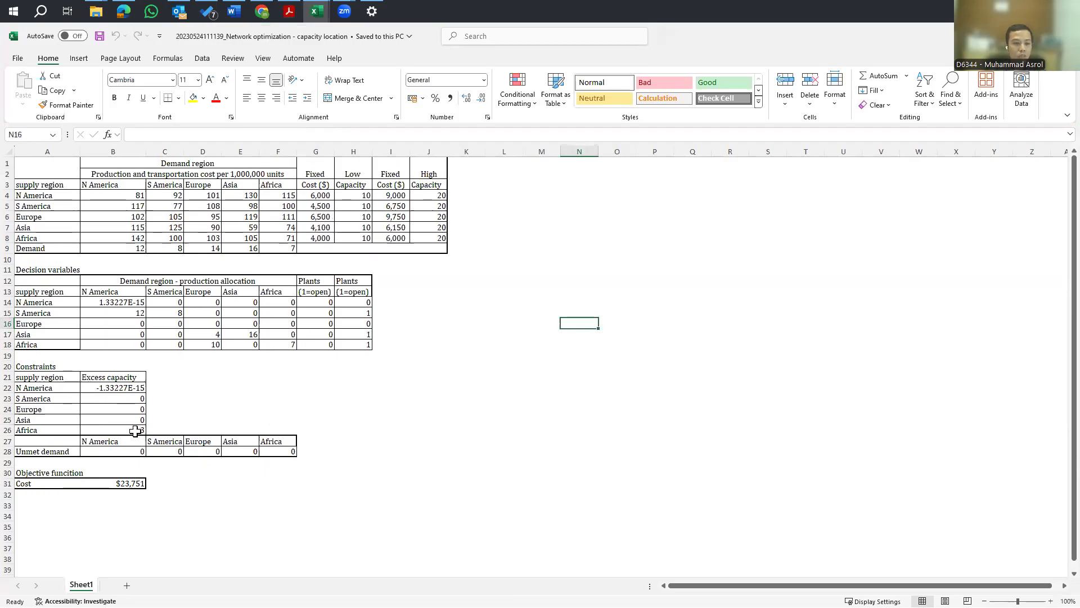
Inspect the objective function's Cost formula in B31 and the N America allocation cells among the decision variables
{"action": "left_click", "coordinate": [119, 484]}
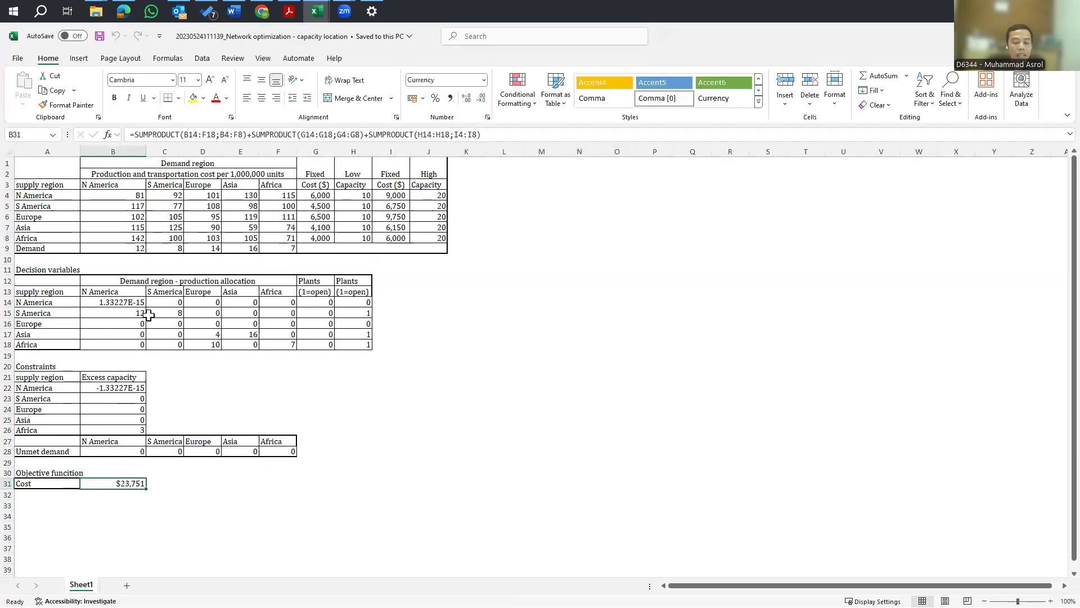
{"action": "left_click", "coordinate": [135, 302]}
{"action": "left_click", "coordinate": [116, 323]}
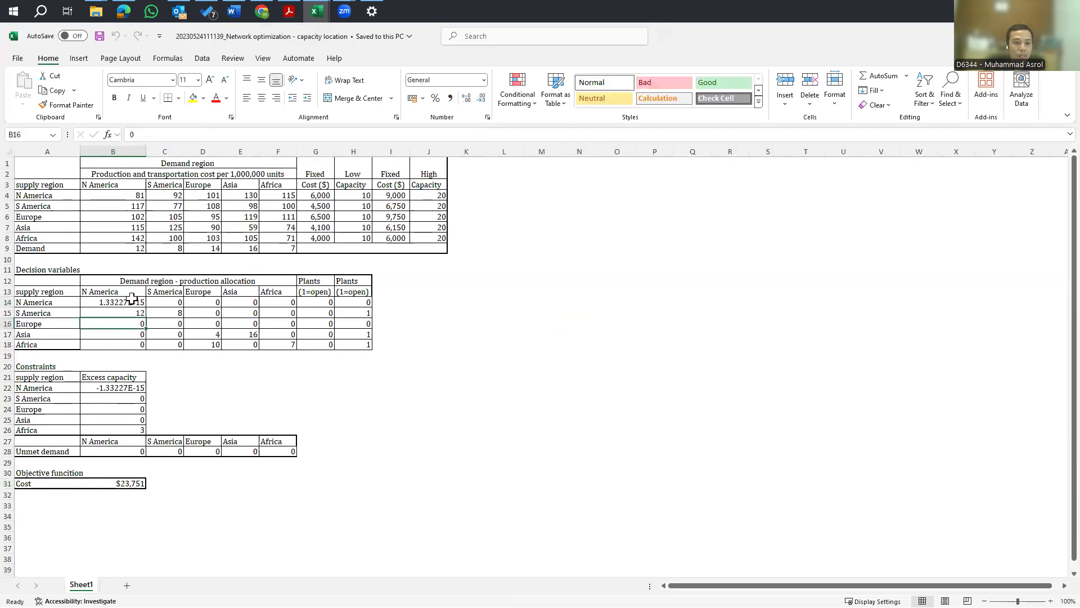
{"action": "left_click_drag", "start_coordinate": [128, 302], "coordinate": [361, 344]}
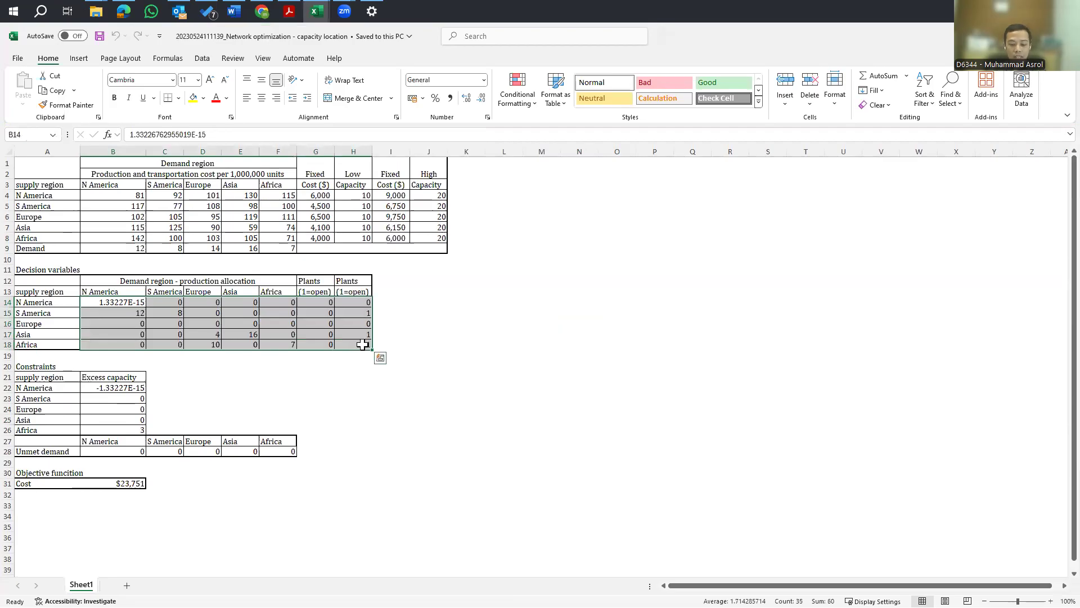
{"action": "key", "text": "Delete"}
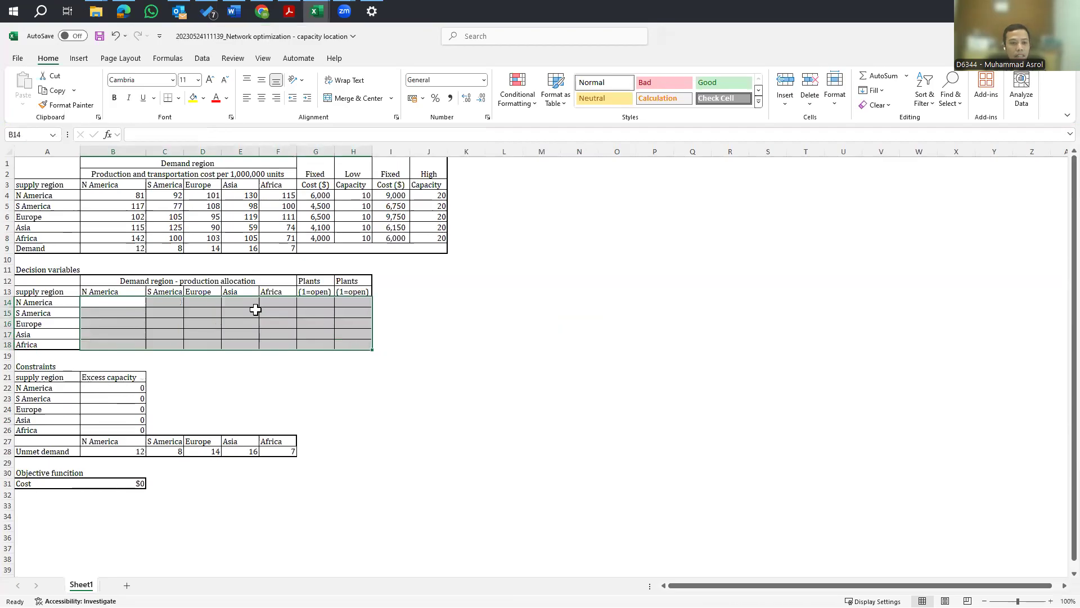
{"action": "key", "text": "ctrl+z"}
Set the decision variable cells B14, B15 and C15 in the N America and S America demand columns to 0
{"action": "left_click", "coordinate": [135, 304]}
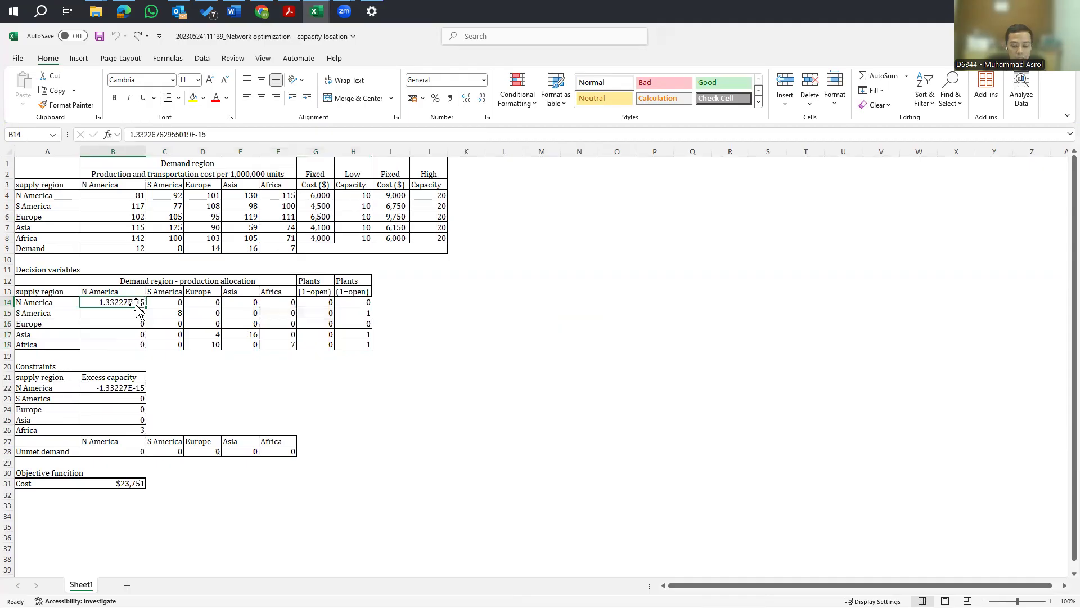
{"action": "type", "text": "0"}
{"action": "key", "text": "Down"}
{"action": "type", "text": "0"}
{"action": "key", "text": "Right"}
{"action": "type", "text": "0"}
Set the allocation cells D17, D18, E17 and F18 in the Europe, Asia and Africa demand columns to 0
{"action": "key", "text": "Down"}
{"action": "key", "text": "Down"}
{"action": "key", "text": "Right"}
{"action": "type", "text": "0"}
{"action": "key", "text": "Down"}
{"action": "type", "text": "0"}
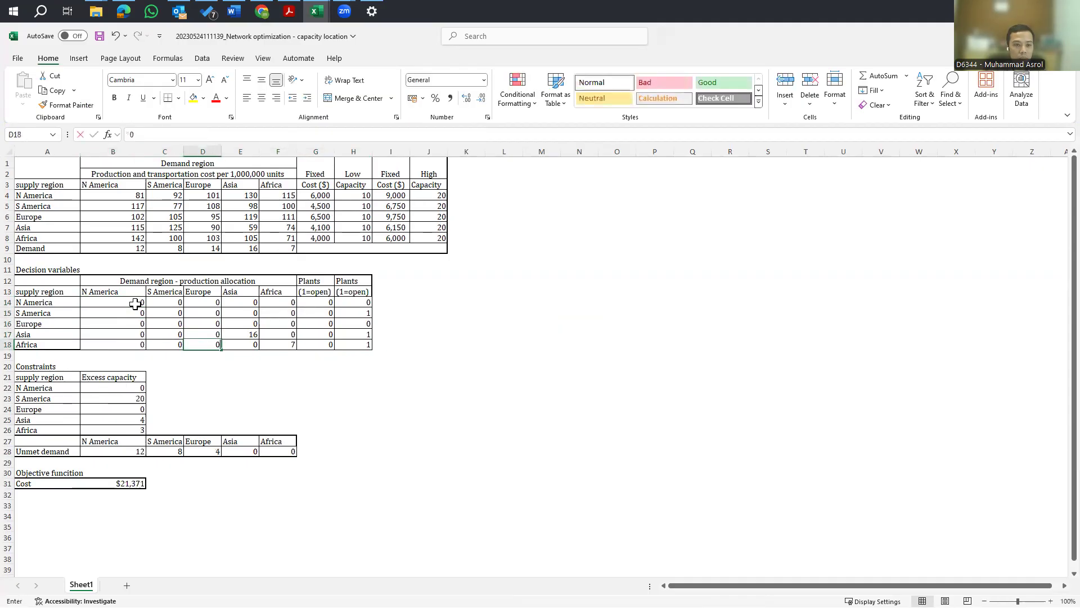
{"action": "key", "text": "Right"}
{"action": "key", "text": "Up"}
{"action": "type", "text": "0"}
{"action": "key", "text": "Down"}
{"action": "key", "text": "Right"}
{"action": "type", "text": "0"}
Set the second Plants (1=open) column's cells H18, H17 and H15 to 0, and return to A14
{"action": "key", "text": "Right"}
{"action": "key", "text": "Right"}
{"action": "type", "text": "0"}
{"action": "key", "text": "Up"}
{"action": "type", "text": "0"}
{"action": "key", "text": "Up"}
{"action": "key", "text": "Up"}
{"action": "type", "text": "0"}
{"action": "key", "text": "Up"}
{"action": "key", "text": "Left"}
{"action": "key", "text": "Left"}
{"action": "key", "text": "Left"}
{"action": "key", "text": "Left"}
{"action": "key", "text": "Left"}
{"action": "key", "text": "Left"}
{"action": "key", "text": "Left"}
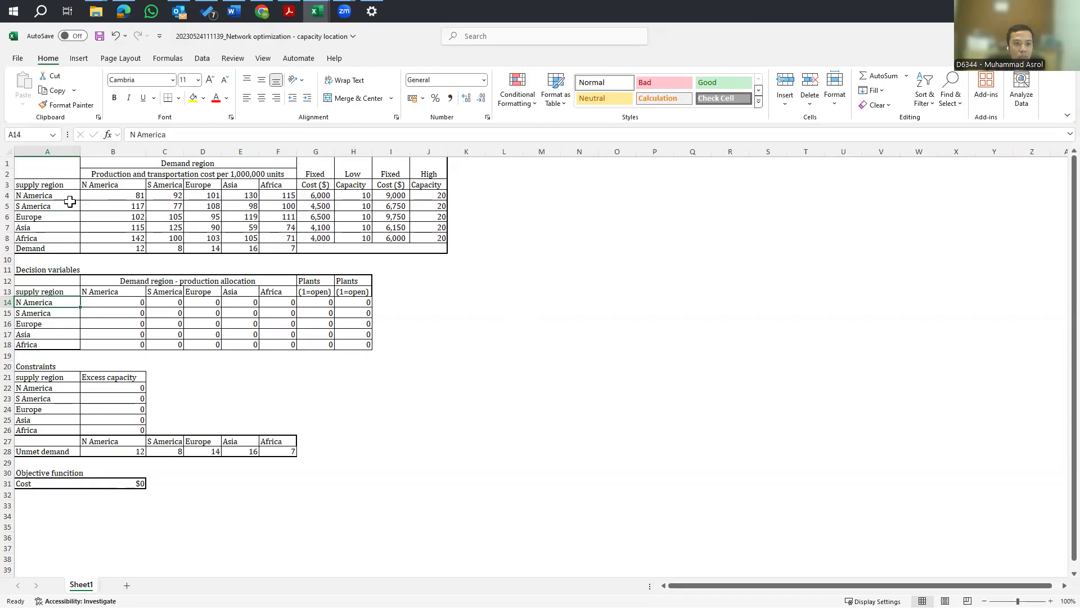
Examine the supply regions, the demand regions and the production and transportation costs between them in B4:F8
{"action": "left_click_drag", "start_coordinate": [43, 196], "coordinate": [44, 239]}
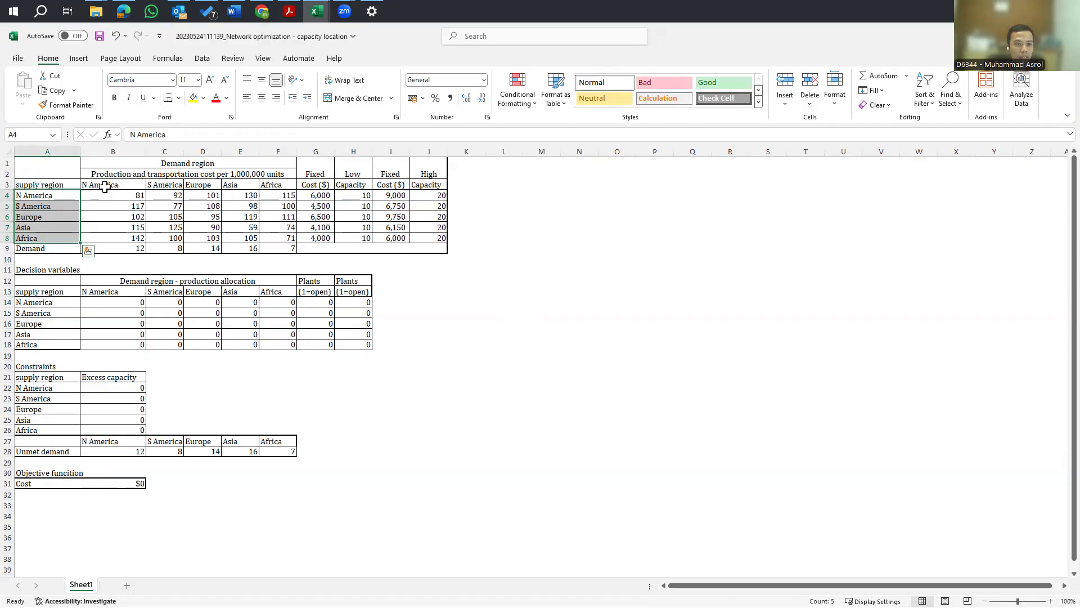
{"action": "left_click_drag", "start_coordinate": [107, 184], "coordinate": [163, 184]}
{"action": "left_click_drag", "start_coordinate": [47, 196], "coordinate": [273, 180]}
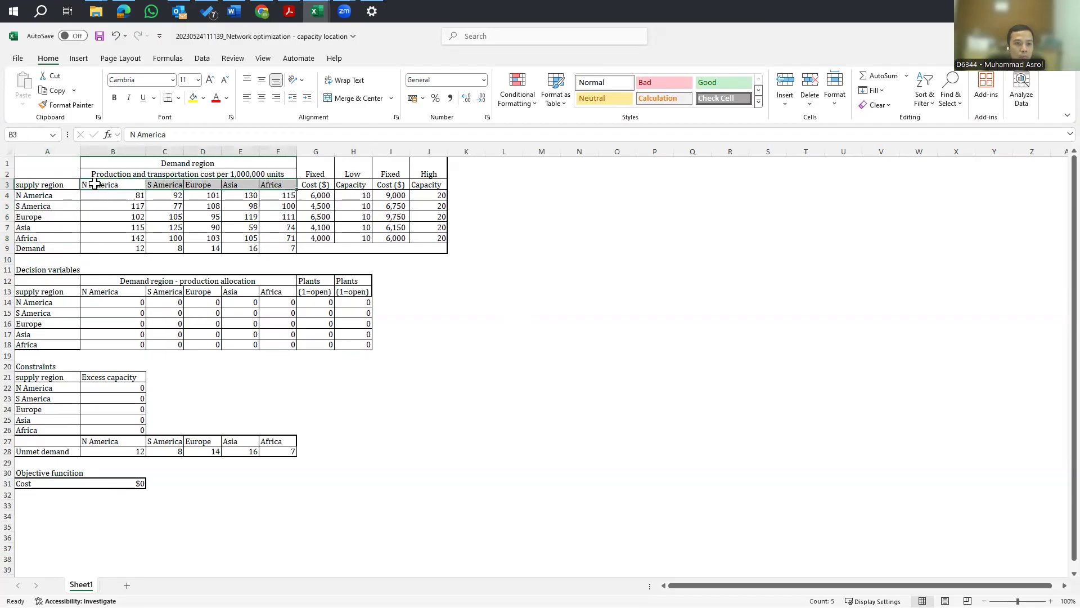
{"action": "left_click", "coordinate": [89, 184]}
{"action": "left_click_drag", "start_coordinate": [139, 201], "coordinate": [271, 241]}
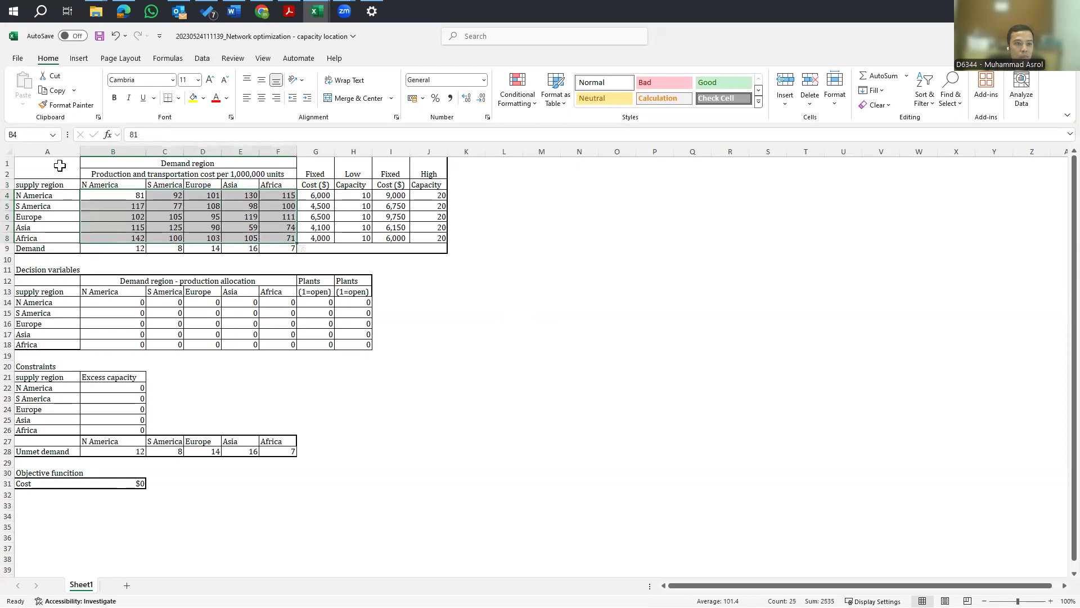
{"action": "left_click", "coordinate": [35, 198]}
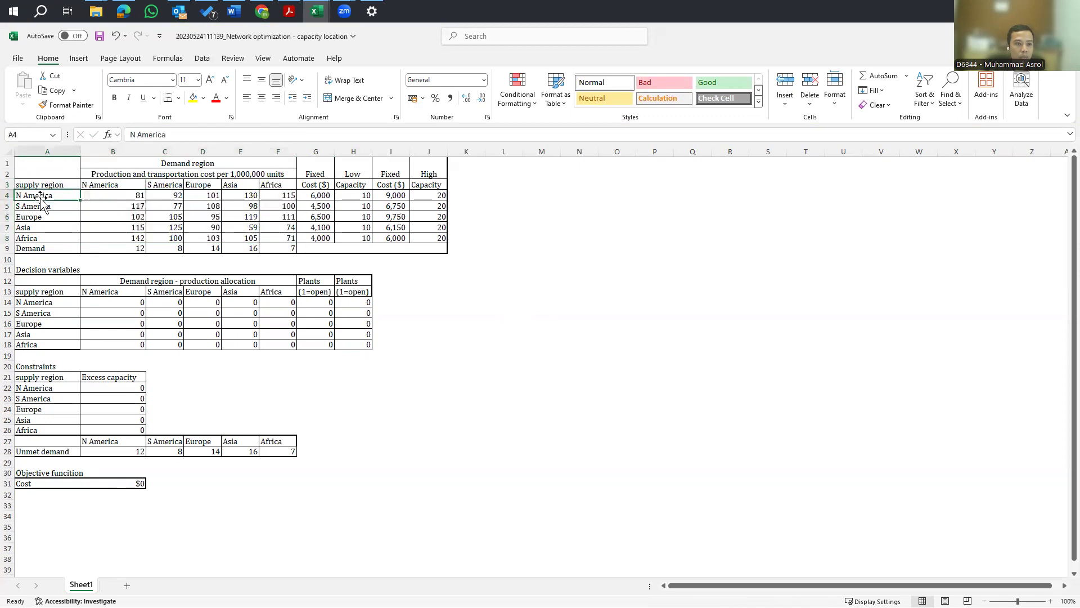
{"action": "left_click", "coordinate": [171, 195]}
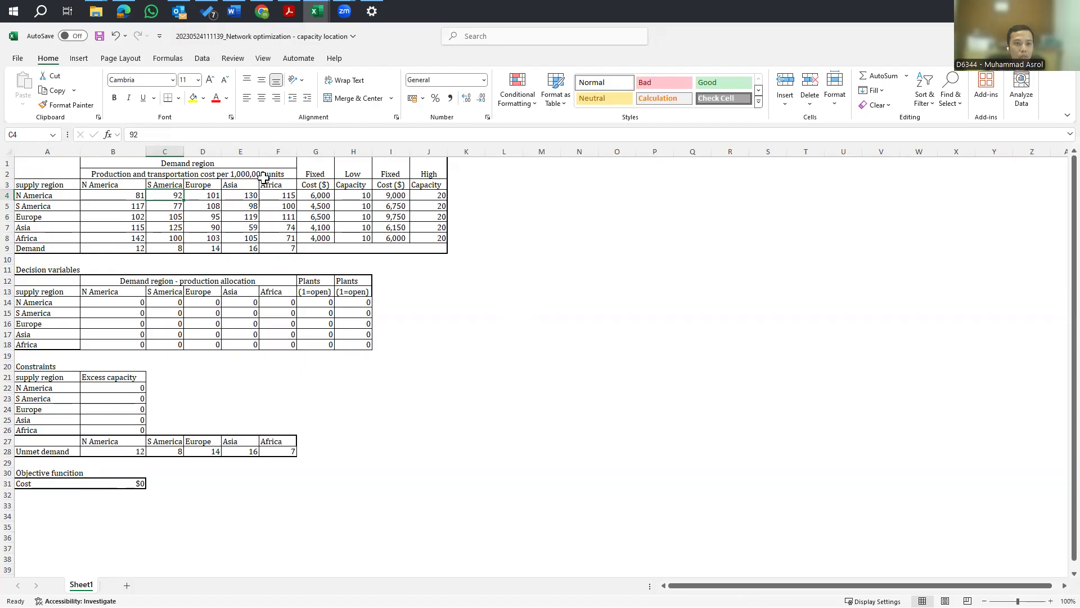
Examine the demand row in B9:F9 and the low and high capacity columns with their fixed costs in G4:J8
{"action": "left_click", "coordinate": [35, 237]}
{"action": "left_click_drag", "start_coordinate": [126, 246], "coordinate": [284, 248]}
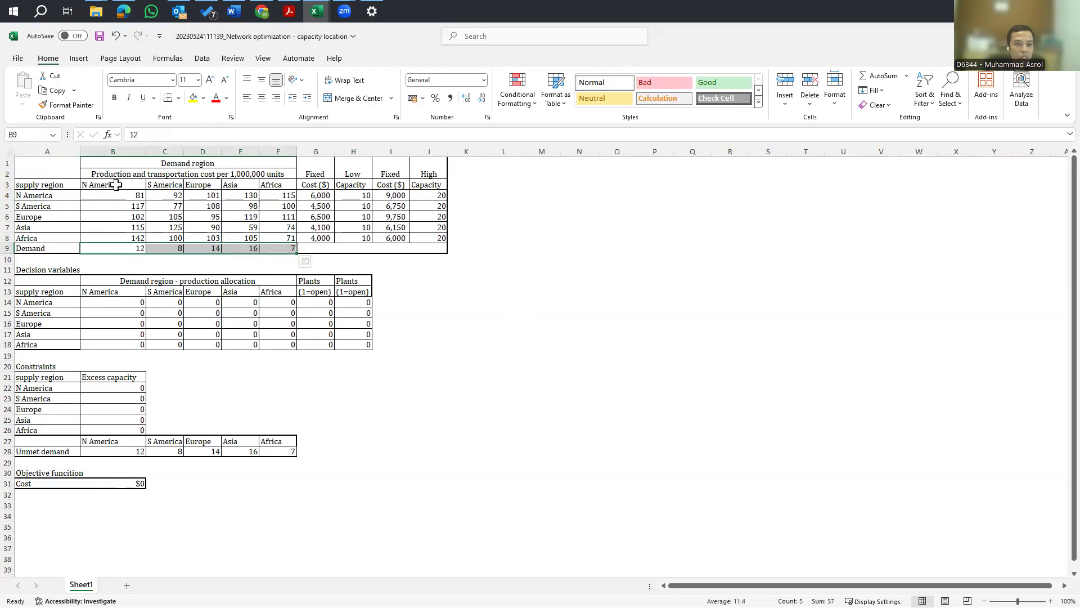
{"action": "left_click", "coordinate": [130, 248]}
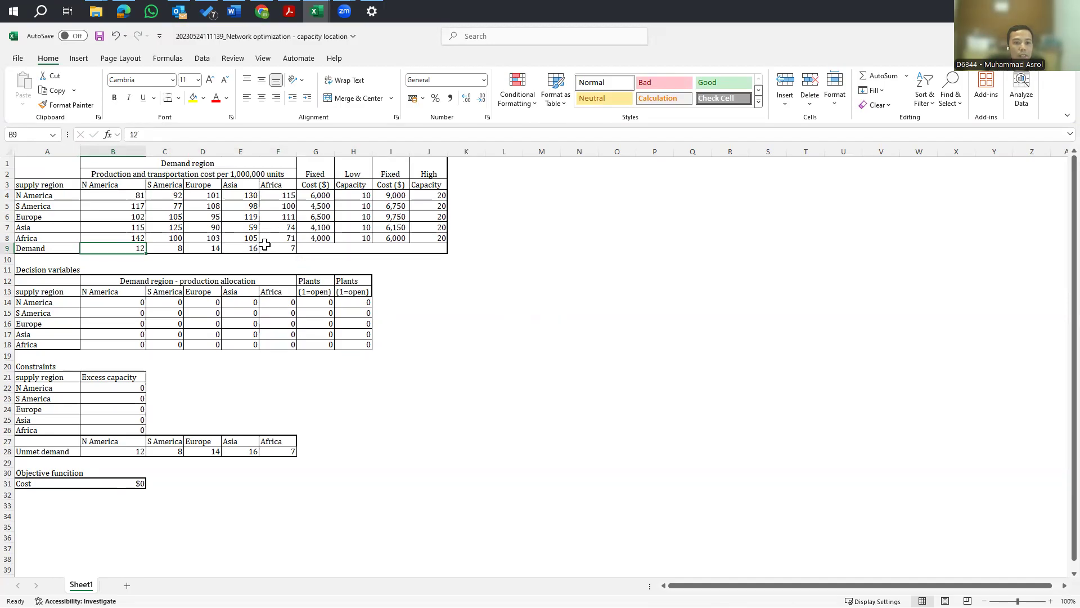
{"action": "left_click_drag", "start_coordinate": [315, 193], "coordinate": [316, 241]}
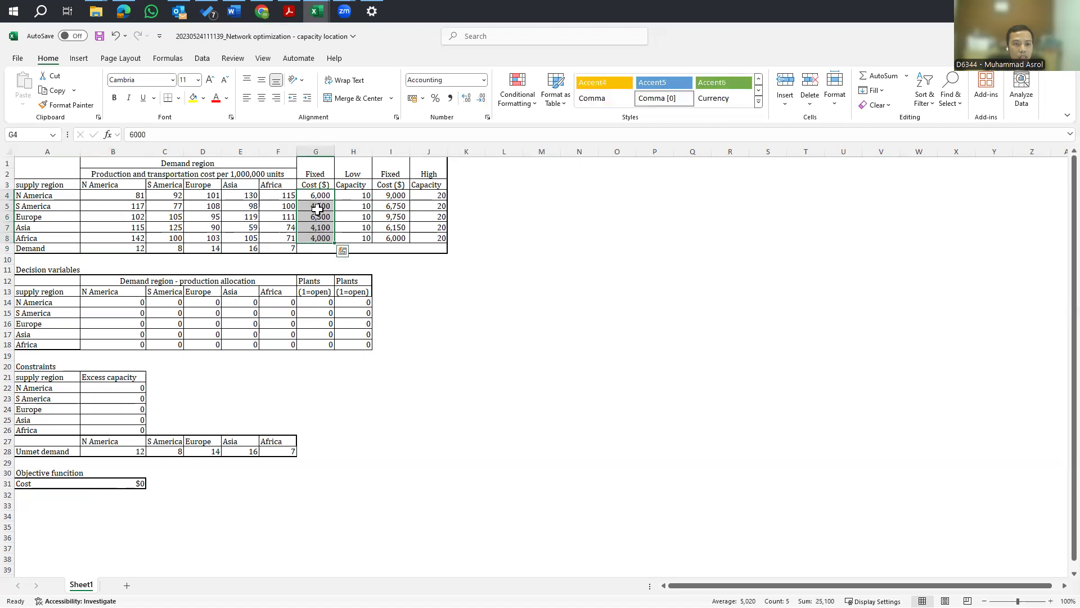
{"action": "left_click", "coordinate": [317, 196]}
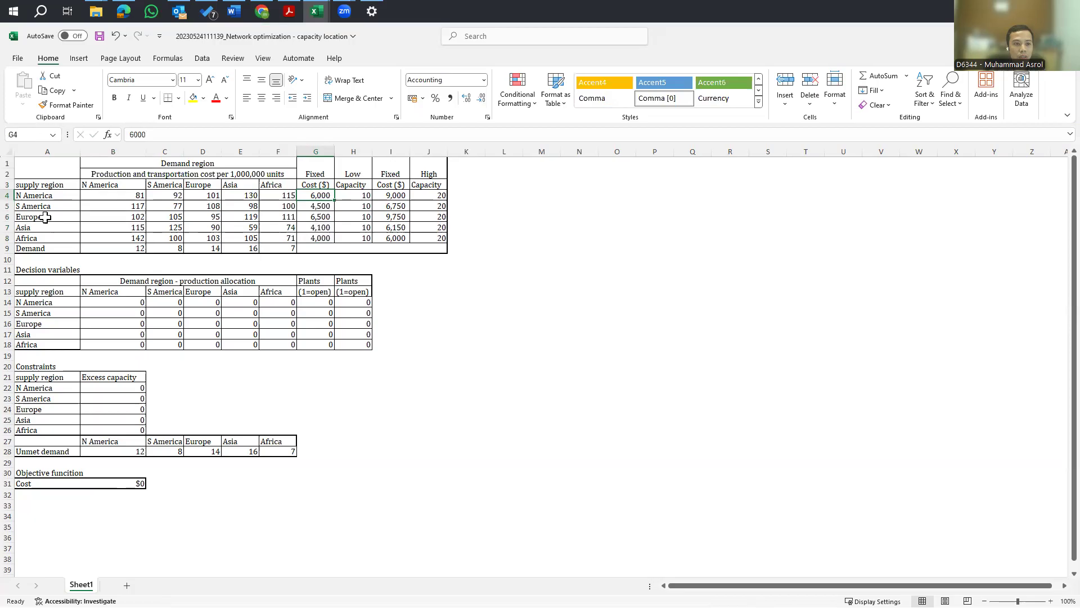
{"action": "left_click_drag", "start_coordinate": [357, 193], "coordinate": [360, 239]}
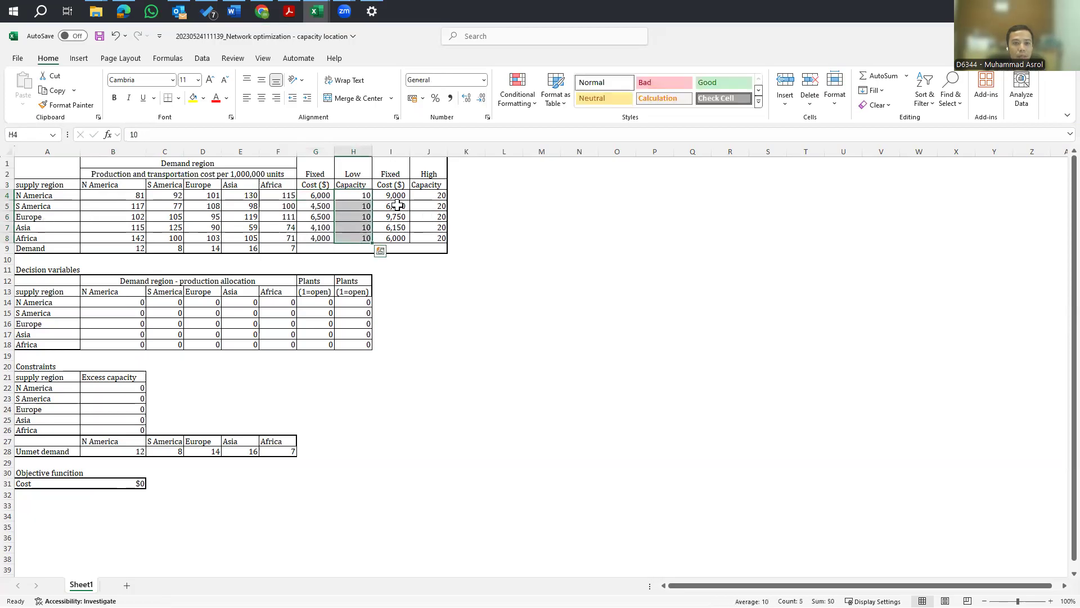
{"action": "left_click_drag", "start_coordinate": [398, 193], "coordinate": [396, 238]}
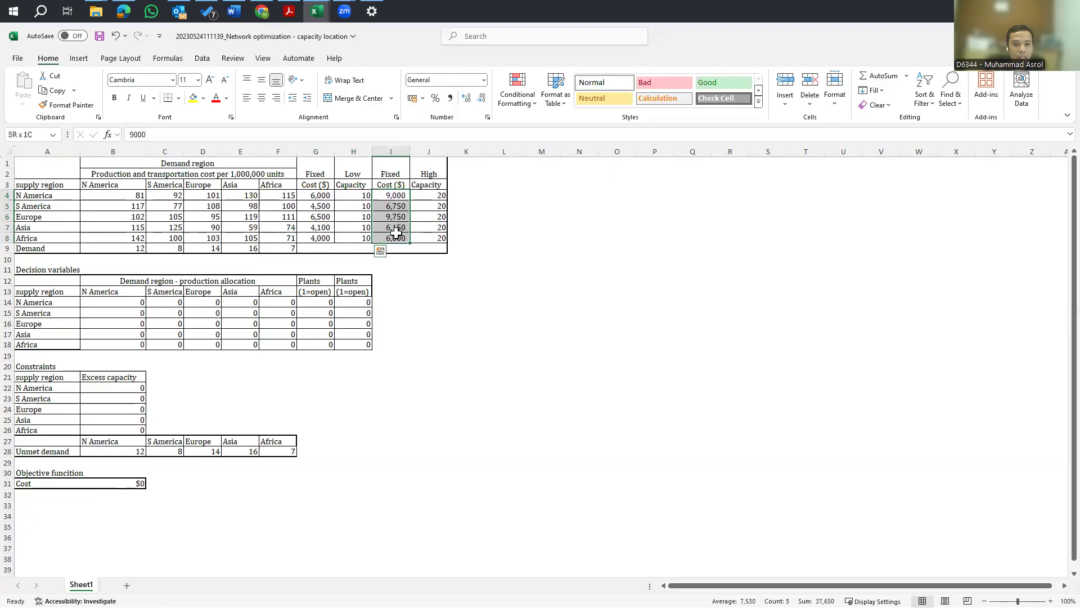
{"action": "left_click", "coordinate": [399, 195]}
{"action": "left_click", "coordinate": [436, 196]}
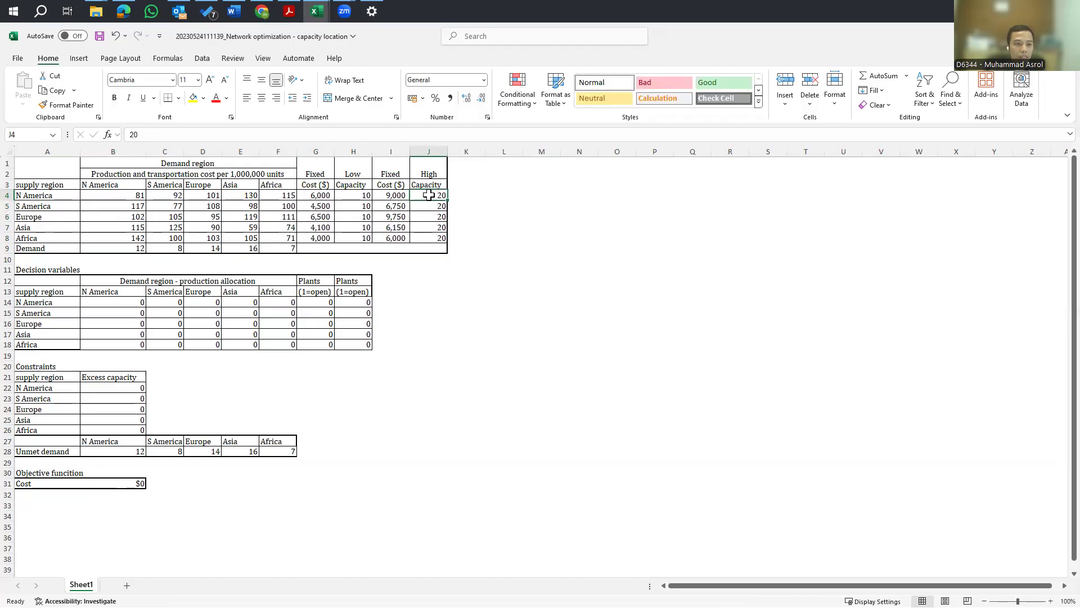
Examine the decision variables: the production allocation range B14:F18 and the first Plants (1=open) range G14:G18
{"action": "left_click_drag", "start_coordinate": [116, 305], "coordinate": [280, 344]}
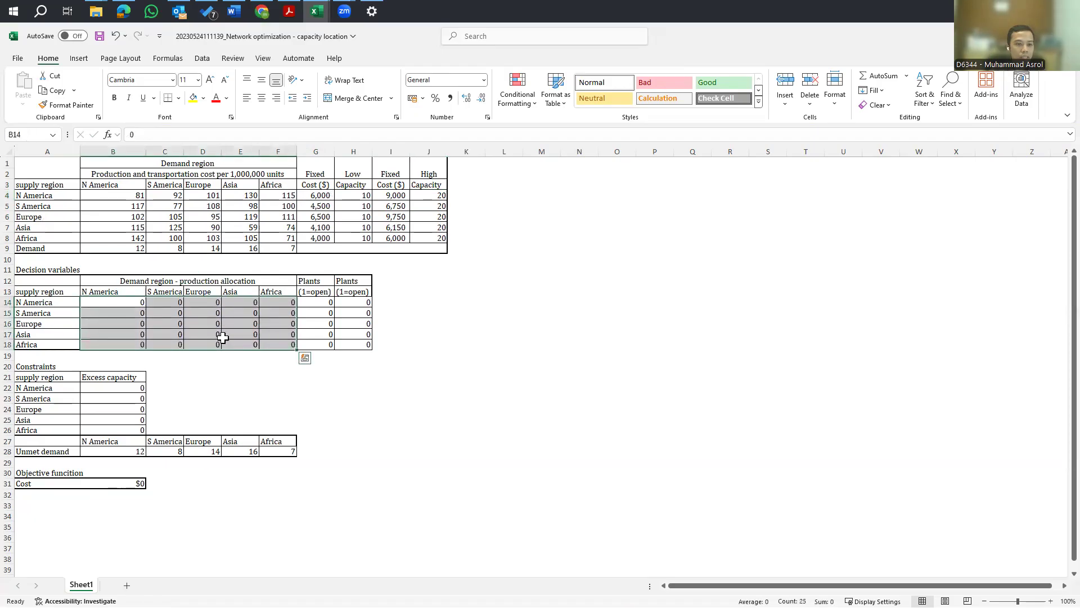
{"action": "left_click", "coordinate": [114, 303]}
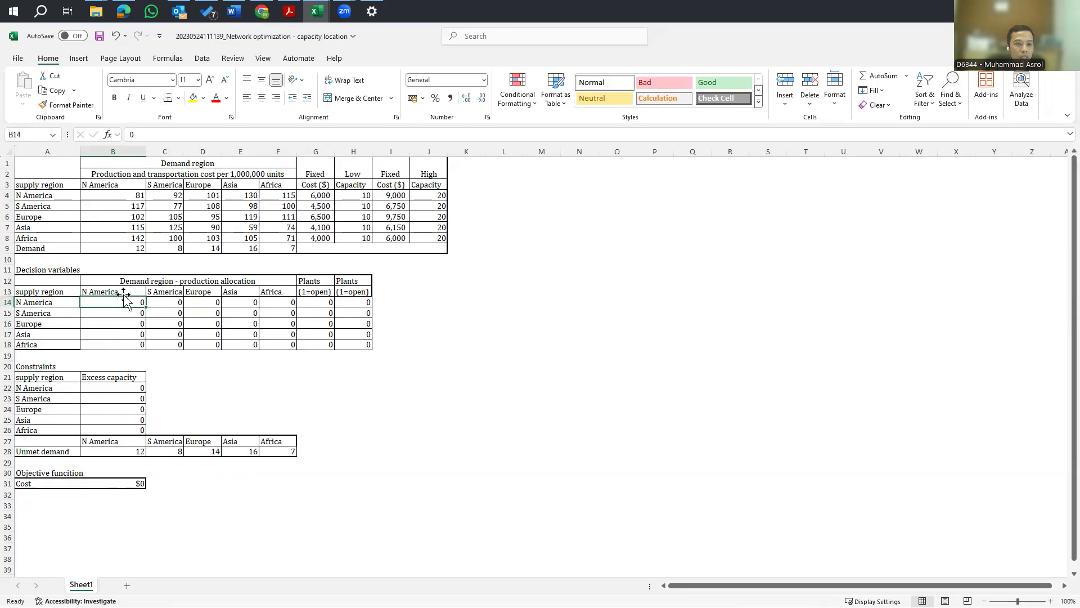
{"action": "left_click_drag", "start_coordinate": [318, 302], "coordinate": [322, 343]}
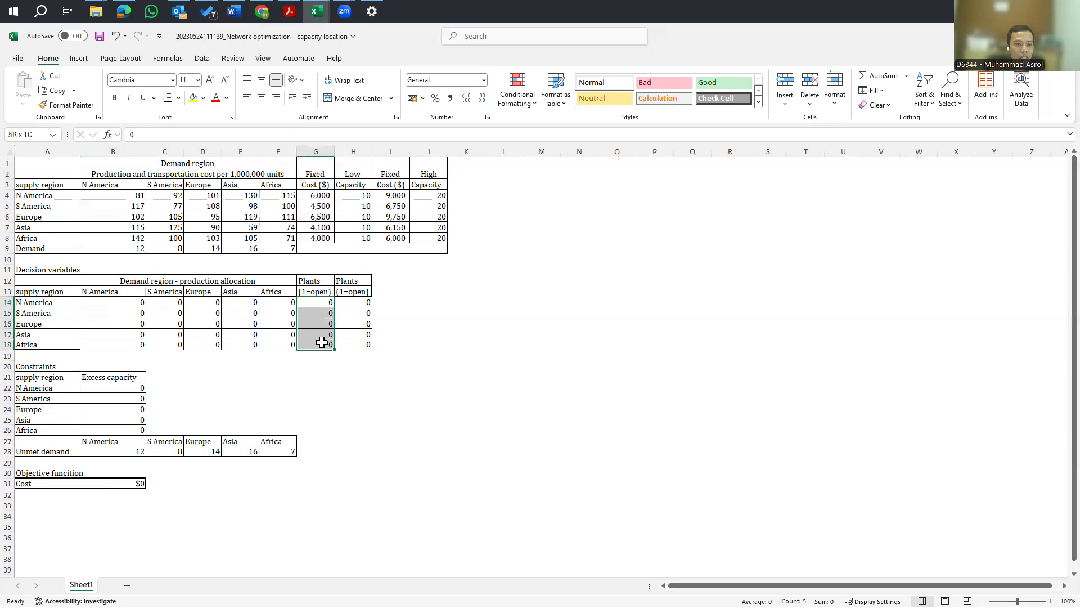
{"action": "left_click", "coordinate": [328, 301]}
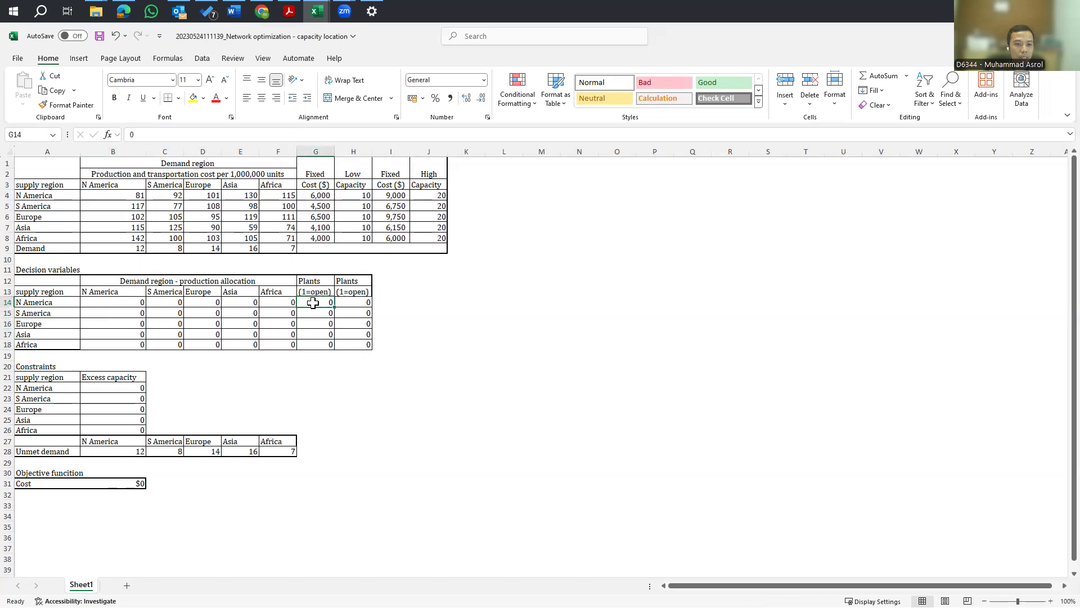
{"action": "left_click_drag", "start_coordinate": [322, 303], "coordinate": [323, 345]}
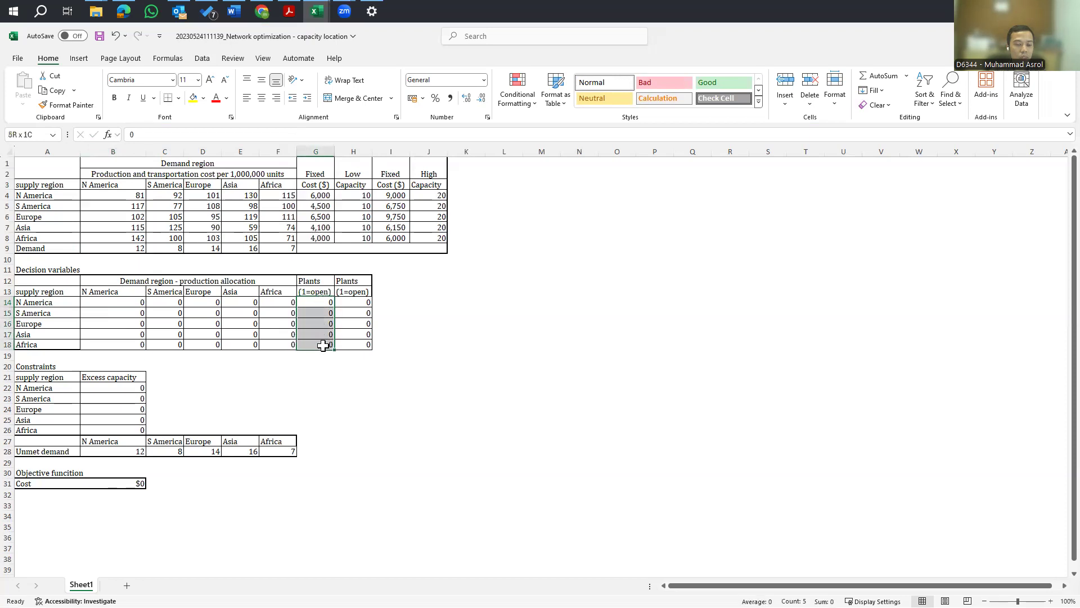
Examine the second Plants (1=open) range H14:H18, both Plants headings and the production allocation range B14:F18
{"action": "left_click", "coordinate": [360, 305]}
{"action": "left_click_drag", "start_coordinate": [359, 313], "coordinate": [360, 346]}
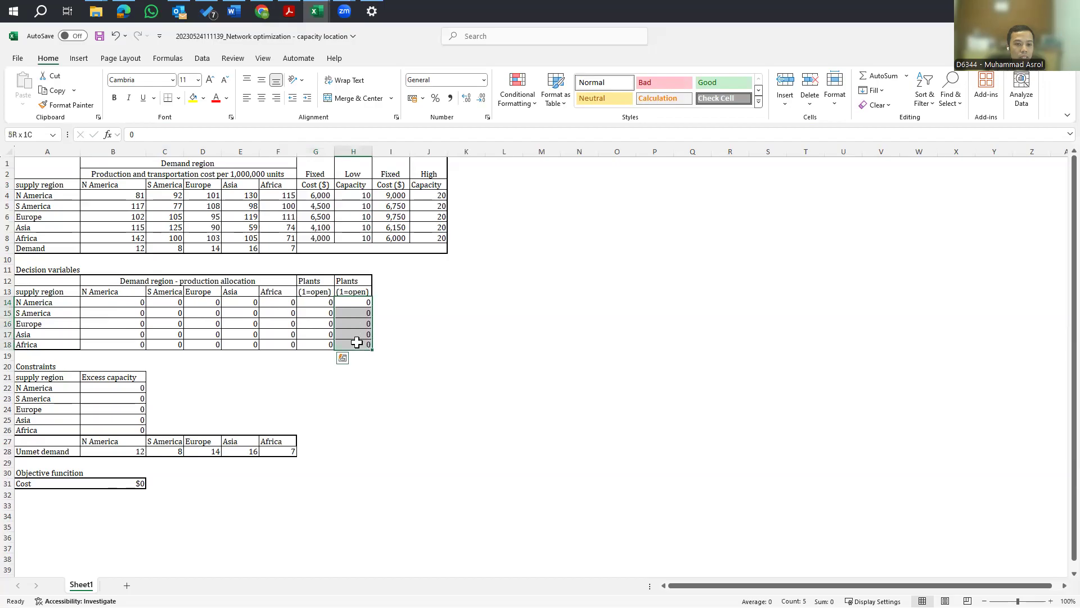
{"action": "left_click", "coordinate": [318, 302]}
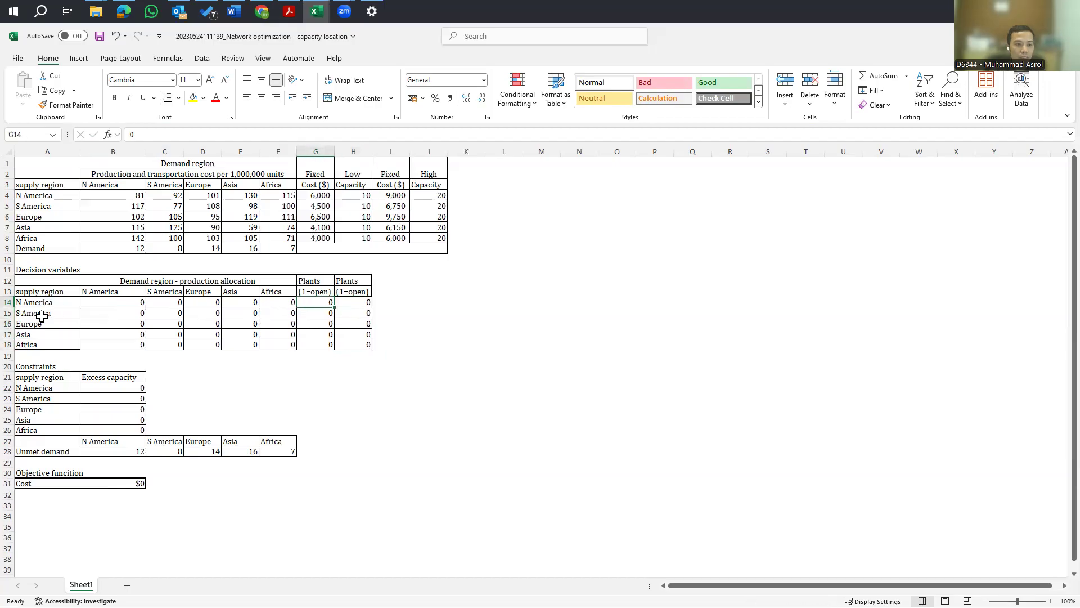
{"action": "left_click", "coordinate": [321, 278]}
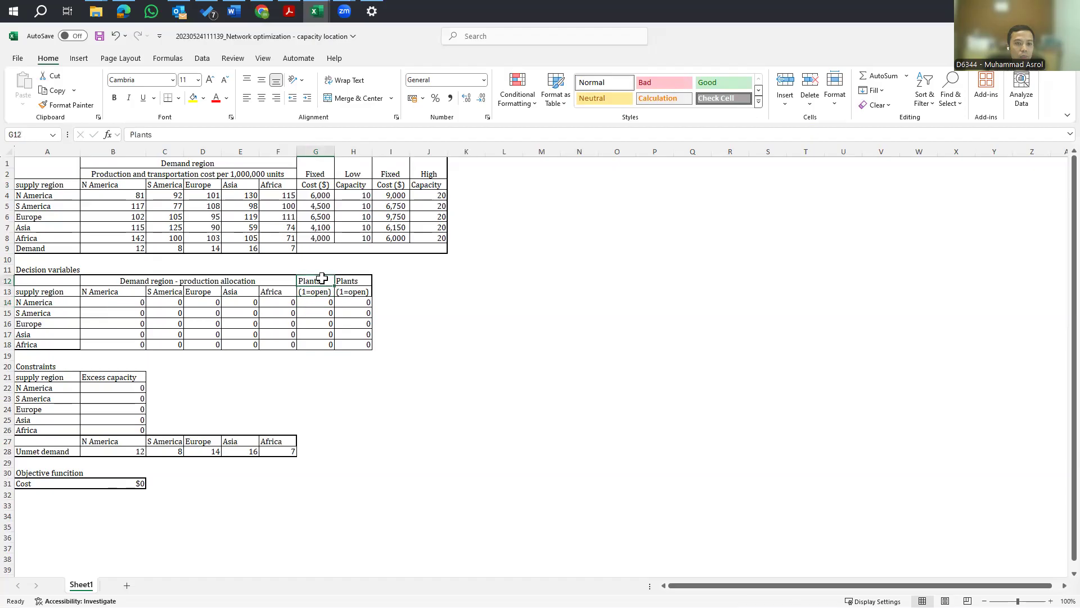
{"action": "left_click", "coordinate": [351, 282]}
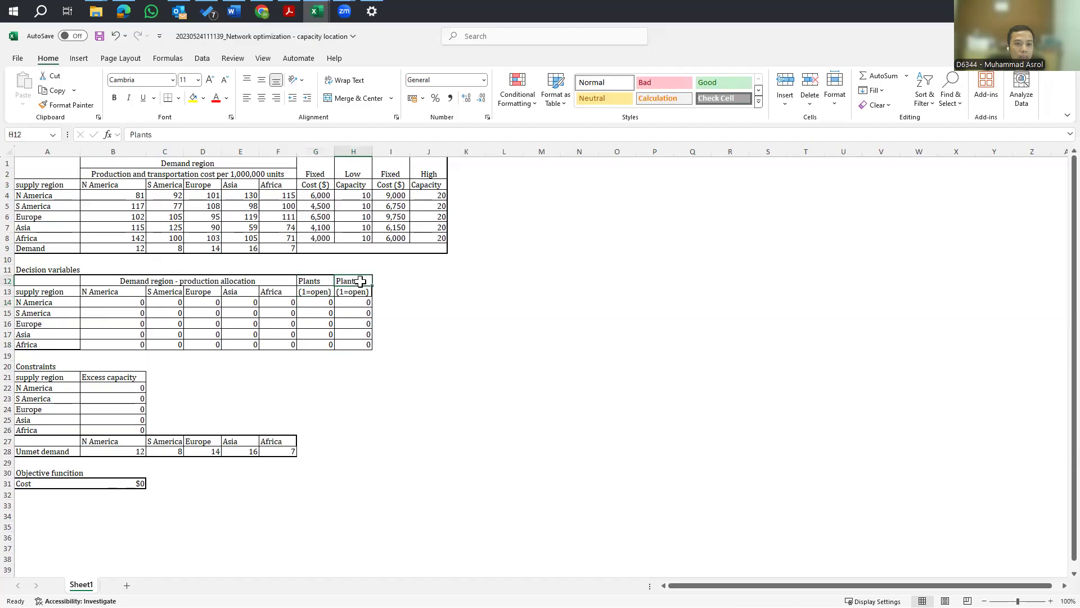
{"action": "left_click", "coordinate": [319, 313]}
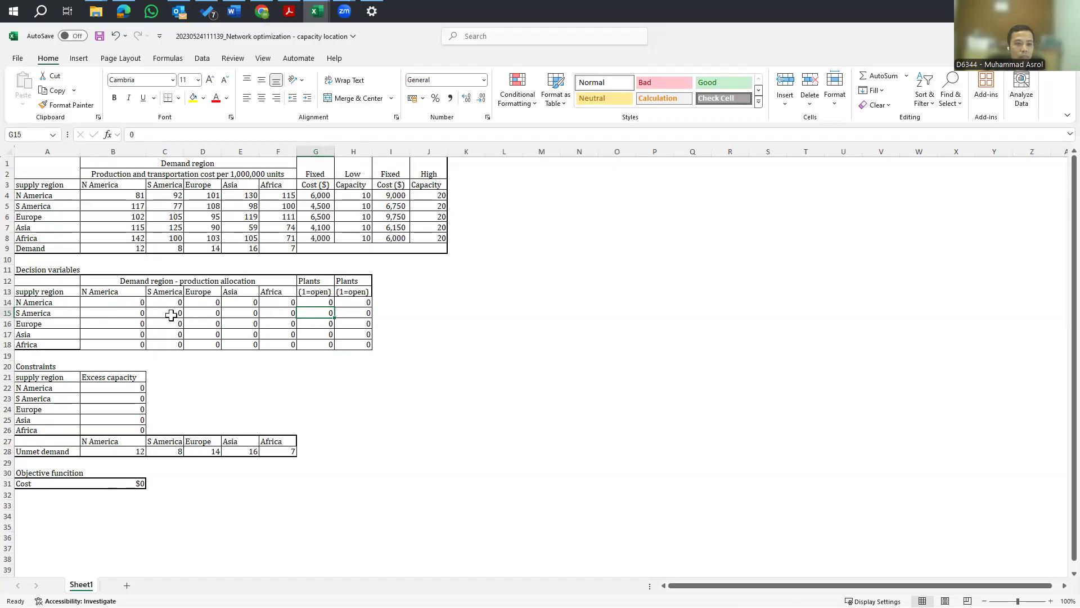
{"action": "left_click_drag", "start_coordinate": [123, 303], "coordinate": [270, 345]}
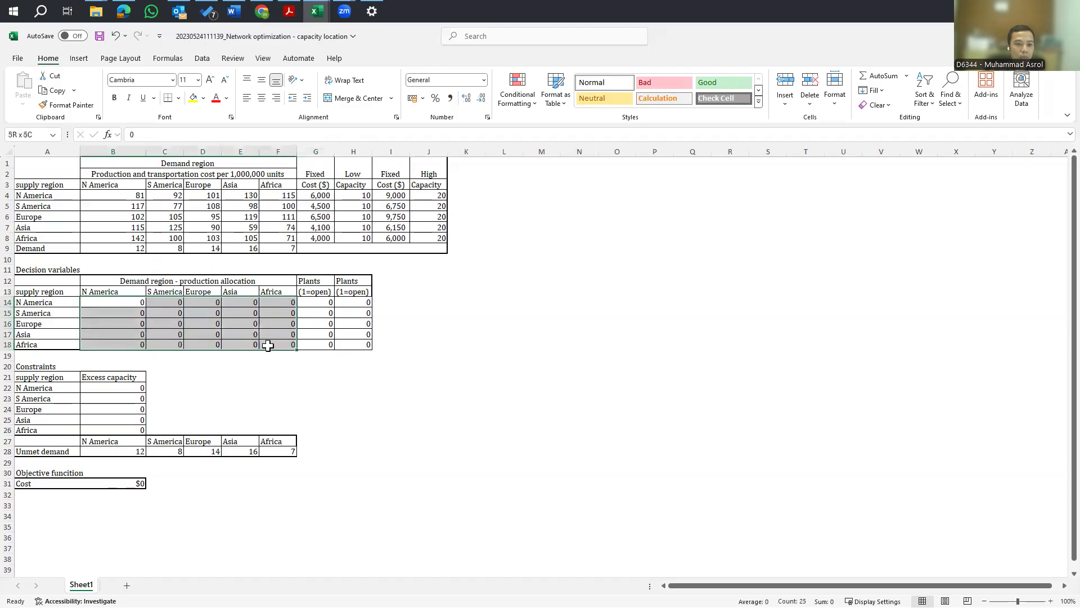
Examine the excess capacity in B22:B26, the unmet demand in B28:F28 against the demand in B9:F9, and the cost formula in B31
{"action": "left_click", "coordinate": [116, 387]}
{"action": "left_click_drag", "start_coordinate": [107, 400], "coordinate": [110, 430]}
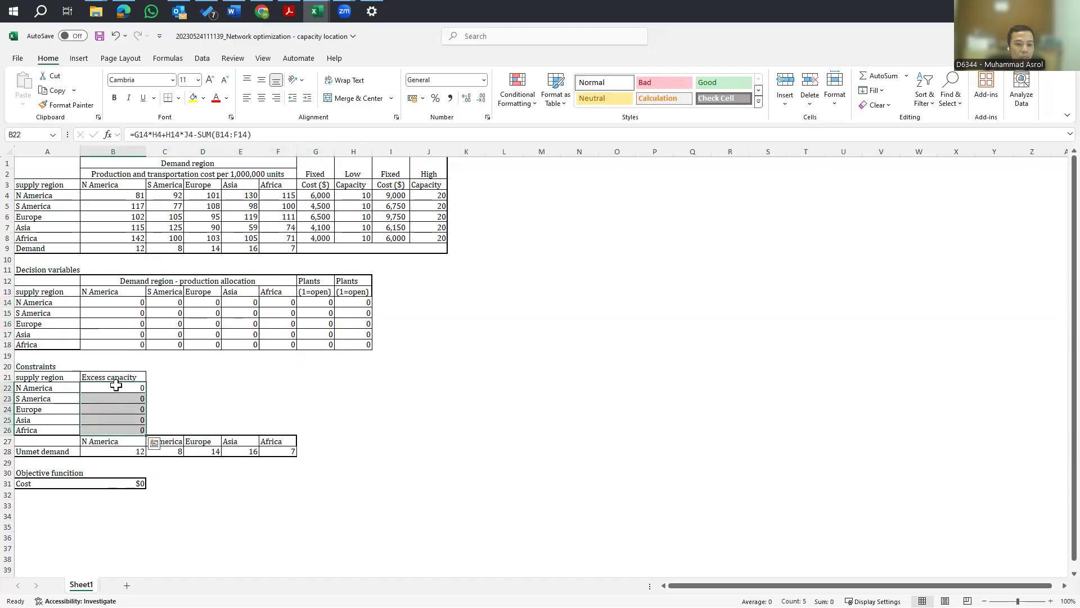
{"action": "left_click_drag", "start_coordinate": [104, 455], "coordinate": [293, 451]}
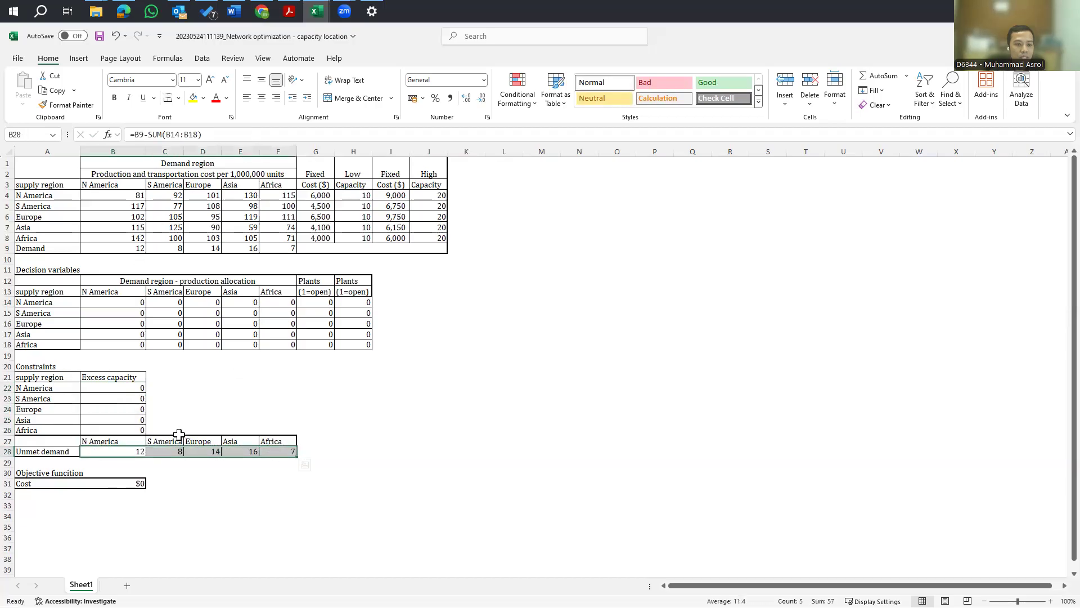
{"action": "left_click", "coordinate": [113, 450]}
{"action": "left_click_drag", "start_coordinate": [146, 449], "coordinate": [284, 448]}
{"action": "left_click", "coordinate": [136, 249]}
{"action": "left_click_drag", "start_coordinate": [198, 249], "coordinate": [285, 248]}
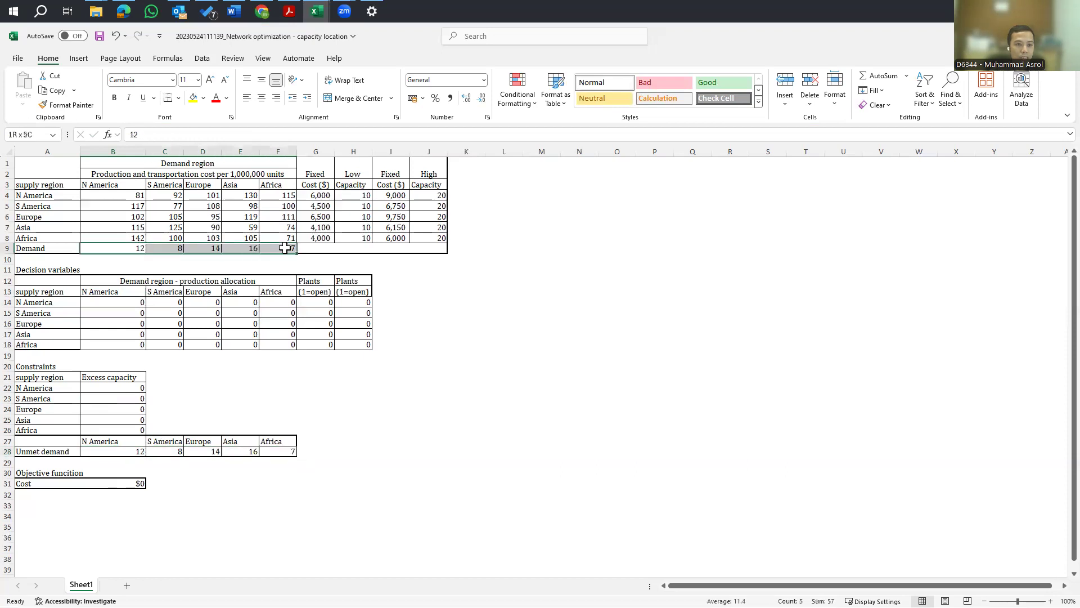
{"action": "left_click_drag", "start_coordinate": [133, 450], "coordinate": [284, 450]}
{"action": "left_click", "coordinate": [120, 484]}
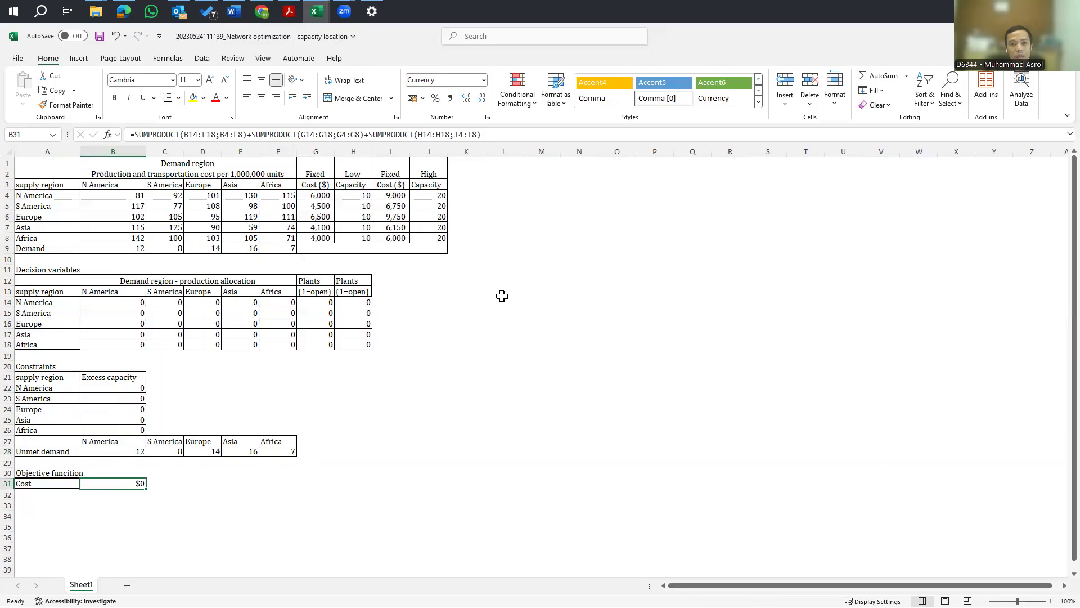
Make sure the Solver Add-in is enabled among the available Excel add-ins
{"action": "left_click", "coordinate": [19, 59]}
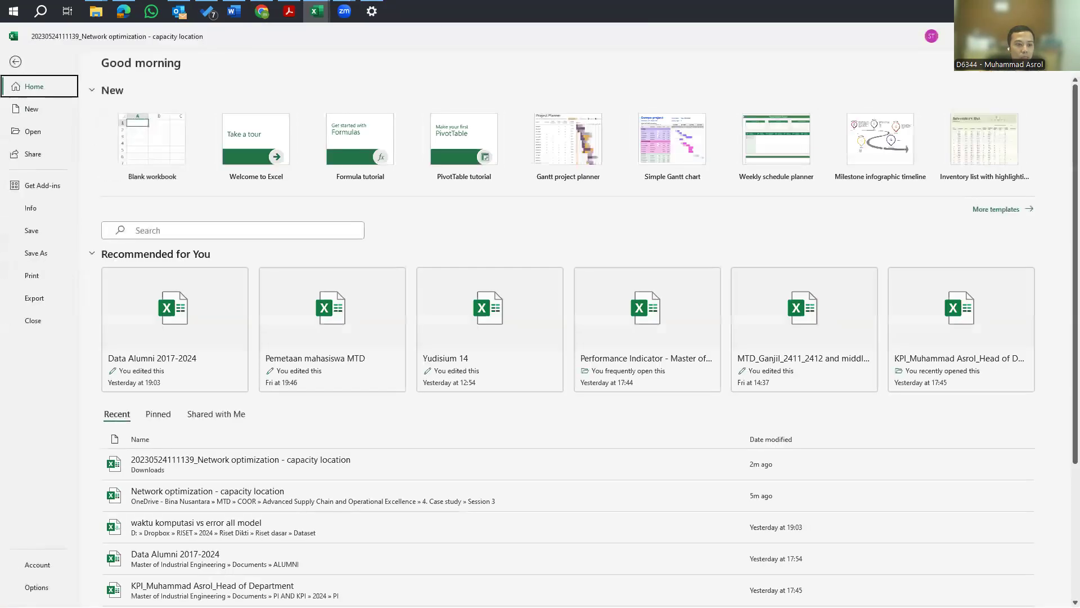
{"action": "left_click", "coordinate": [37, 587]}
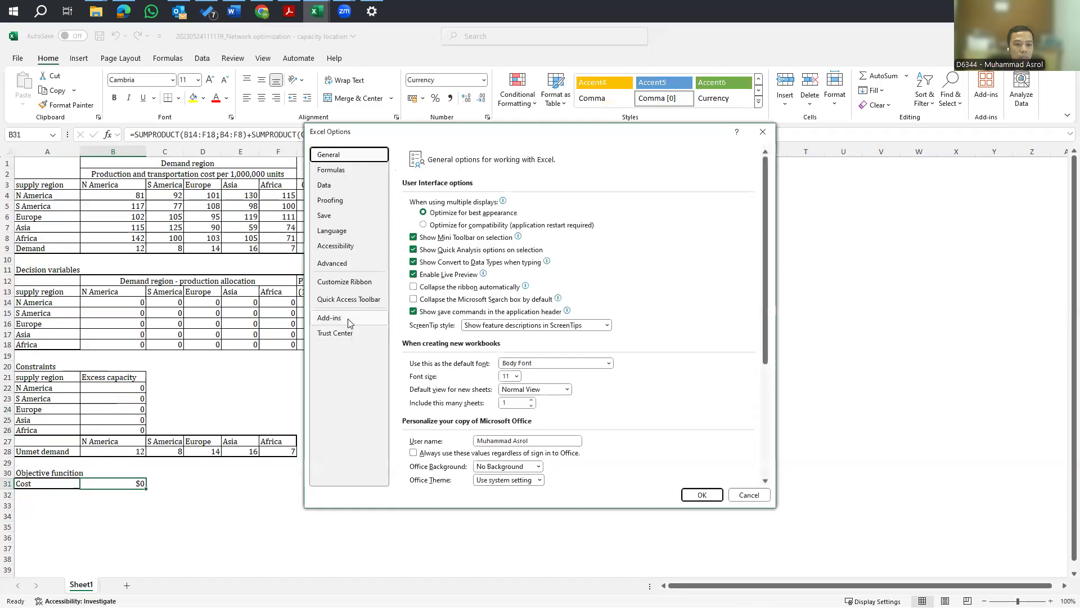
{"action": "left_click", "coordinate": [355, 320]}
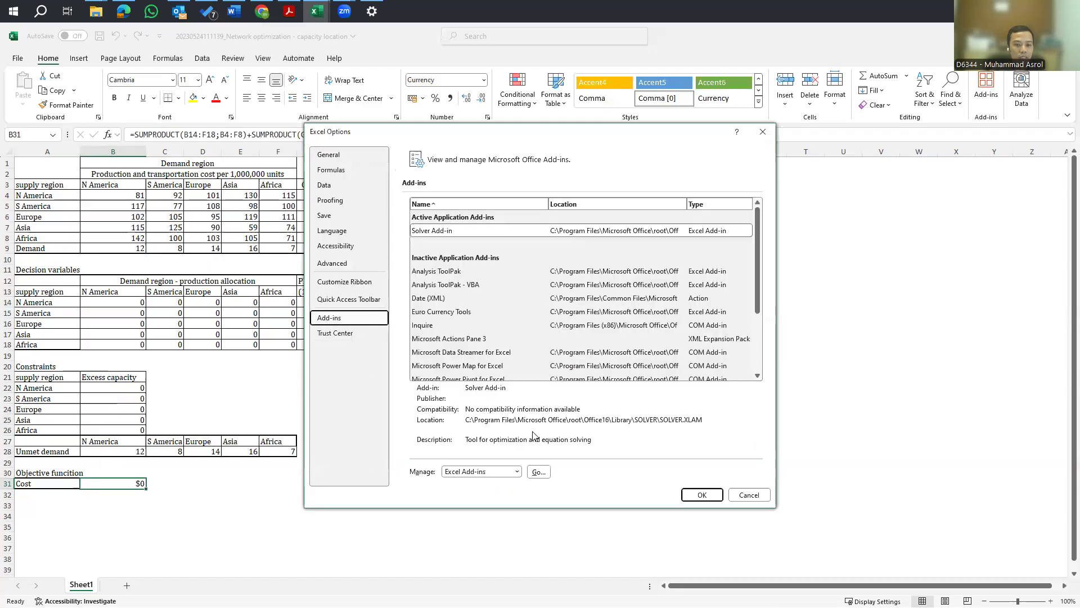
{"action": "left_click", "coordinate": [539, 472]}
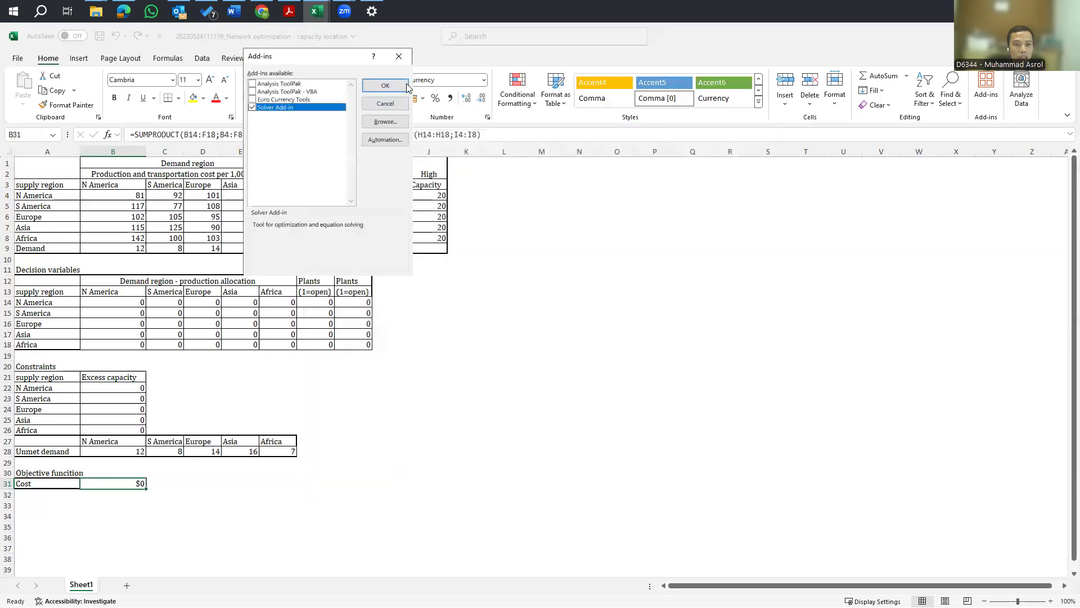
{"action": "left_click", "coordinate": [386, 86]}
Select the cost cell B31, review the stored Solver parameters clear of the tables, and run the Simplex LP minimization
{"action": "left_click", "coordinate": [202, 58]}
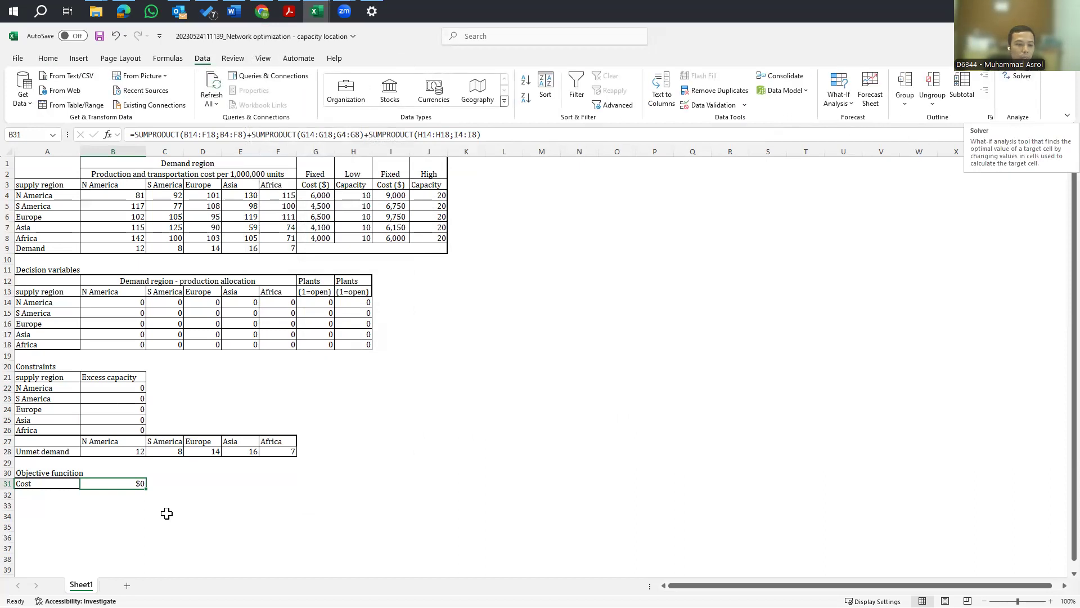
{"action": "left_click", "coordinate": [265, 494]}
{"action": "left_click", "coordinate": [123, 483]}
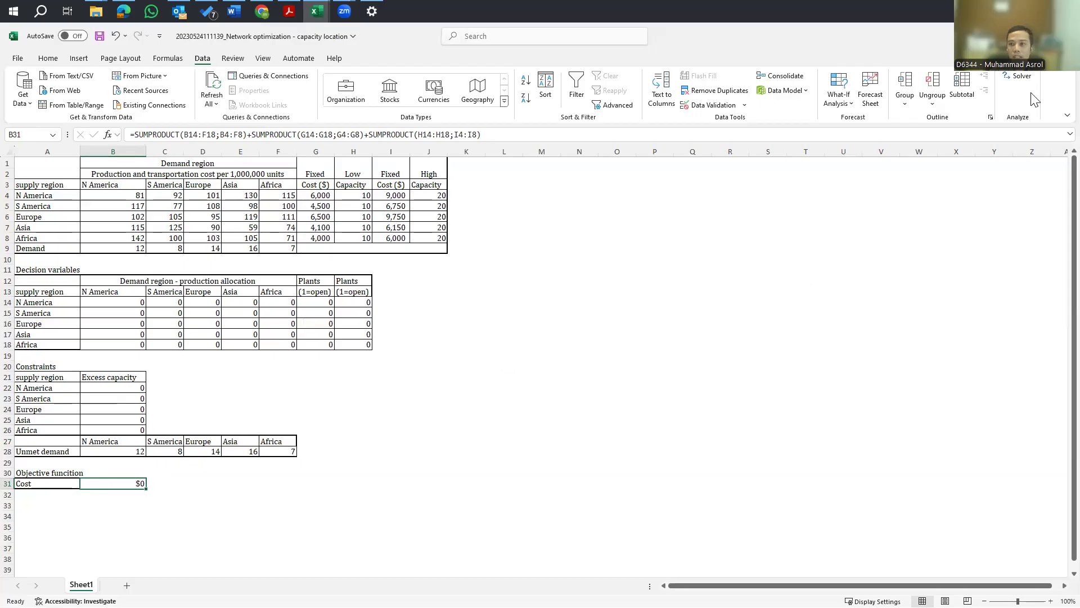
{"action": "left_click", "coordinate": [1019, 77]}
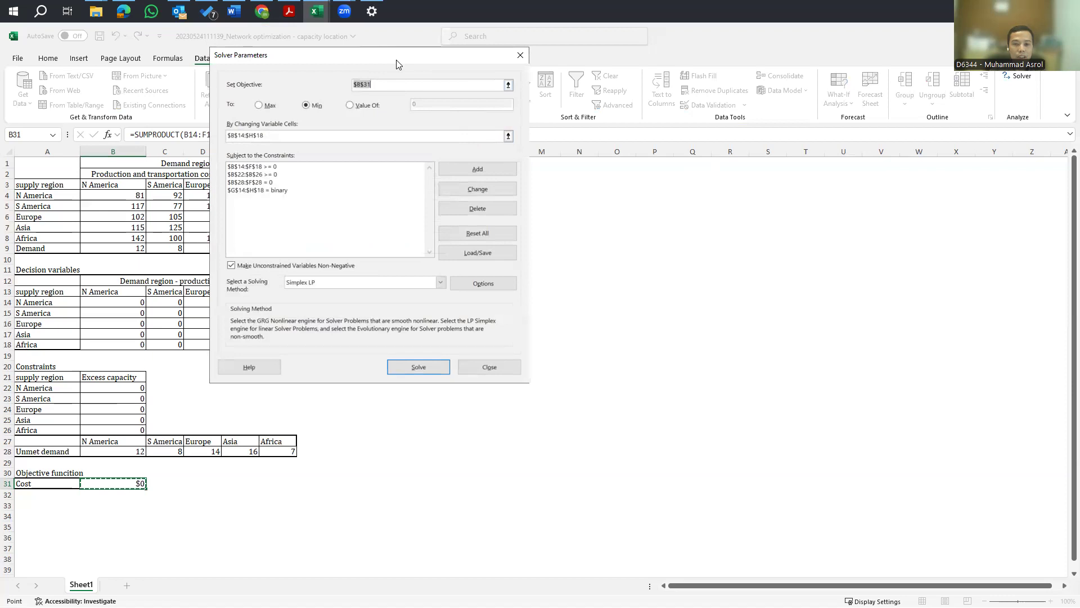
{"action": "left_click_drag", "start_coordinate": [396, 64], "coordinate": [646, 169]}
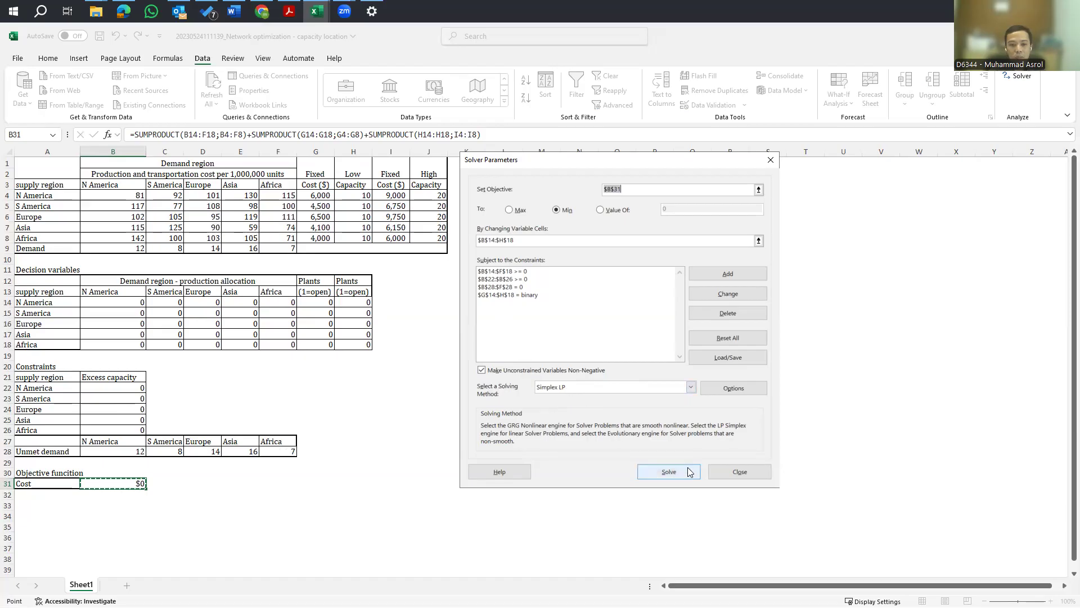
{"action": "left_click", "coordinate": [669, 472]}
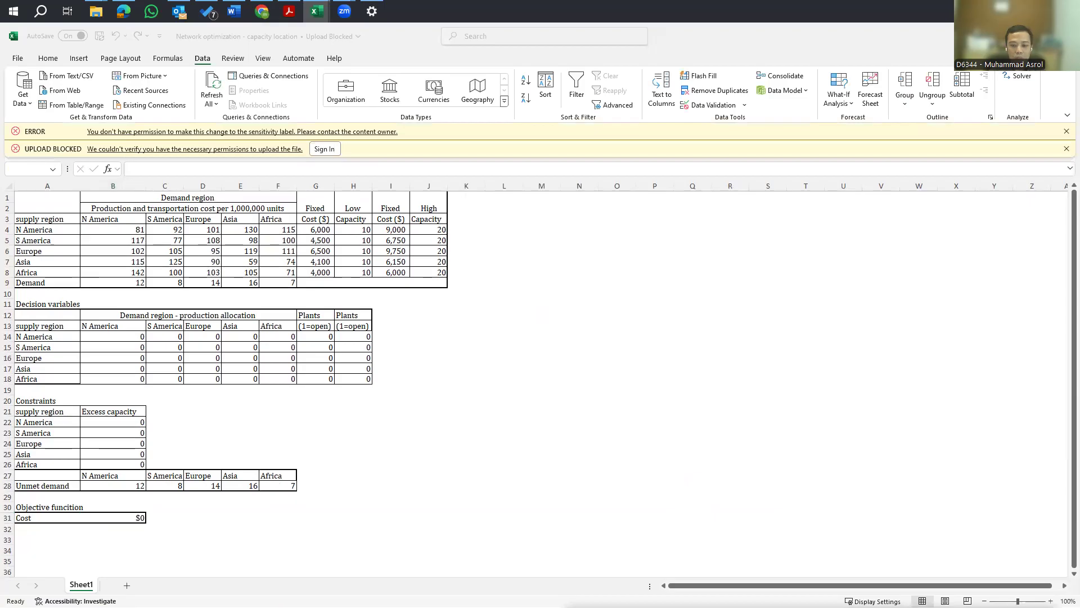
In the "Network optimization - capacity location" workbook, run Solver to minimize the cost in B31 and keep the Solver solution
{"action": "left_click", "coordinate": [654, 279]}
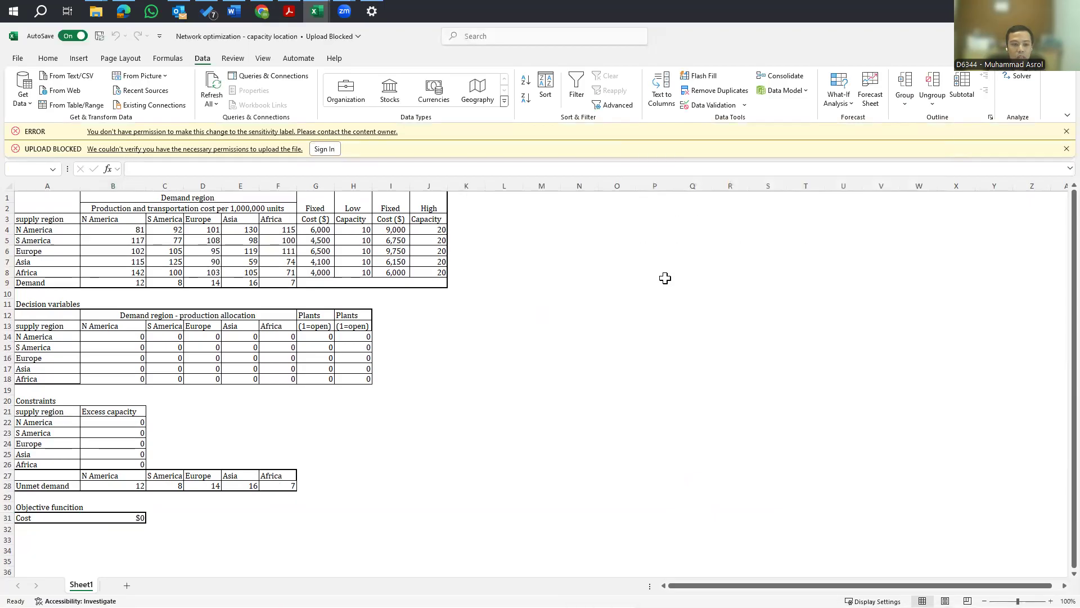
{"action": "left_click", "coordinate": [414, 443]}
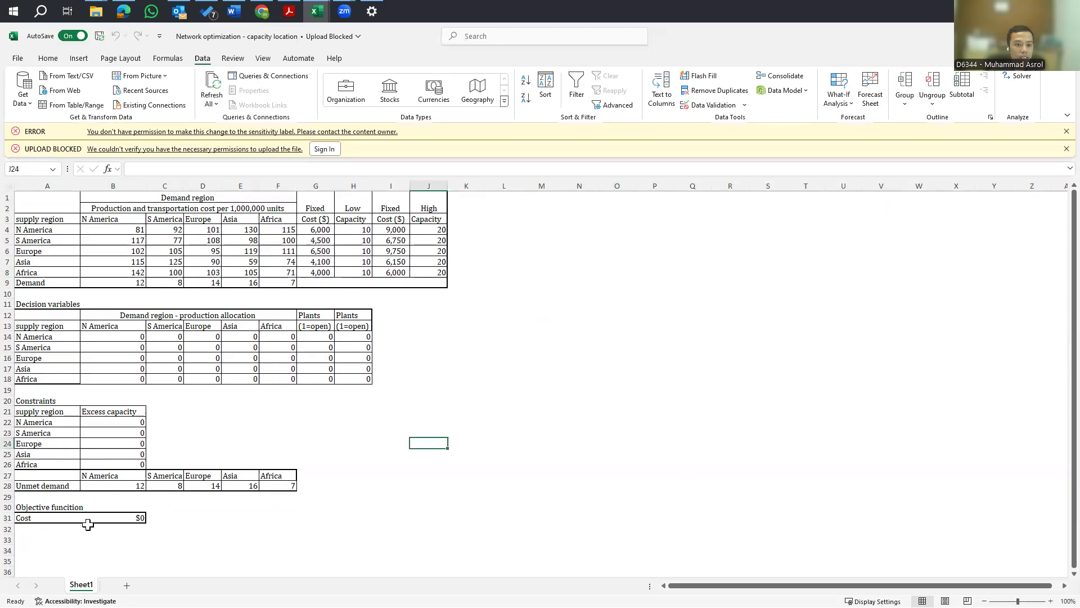
{"action": "left_click", "coordinate": [134, 516]}
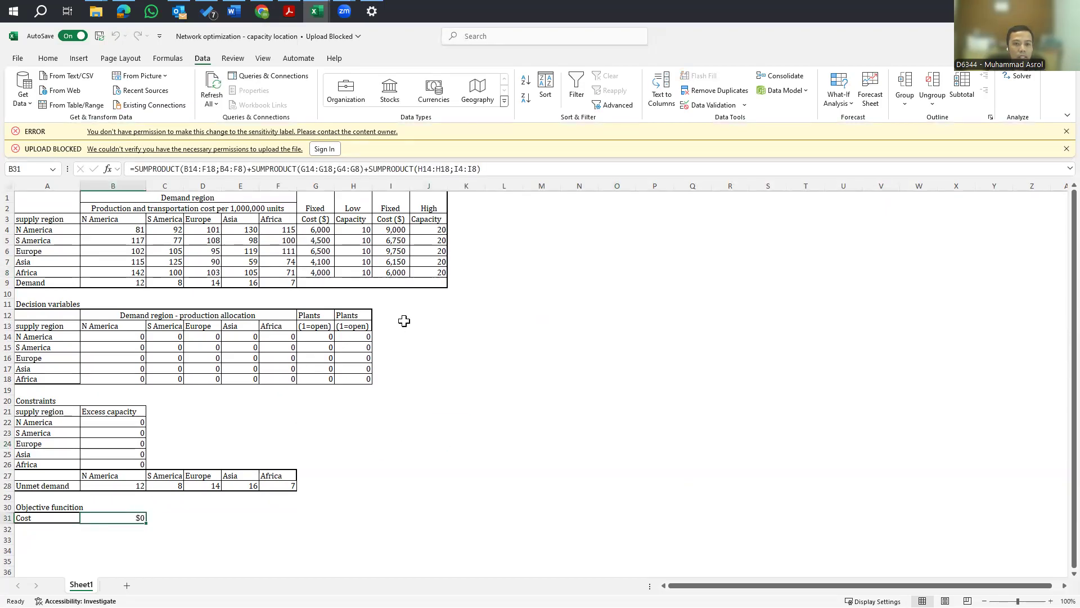
{"action": "key", "text": "Return"}
{"action": "left_click", "coordinate": [117, 514]}
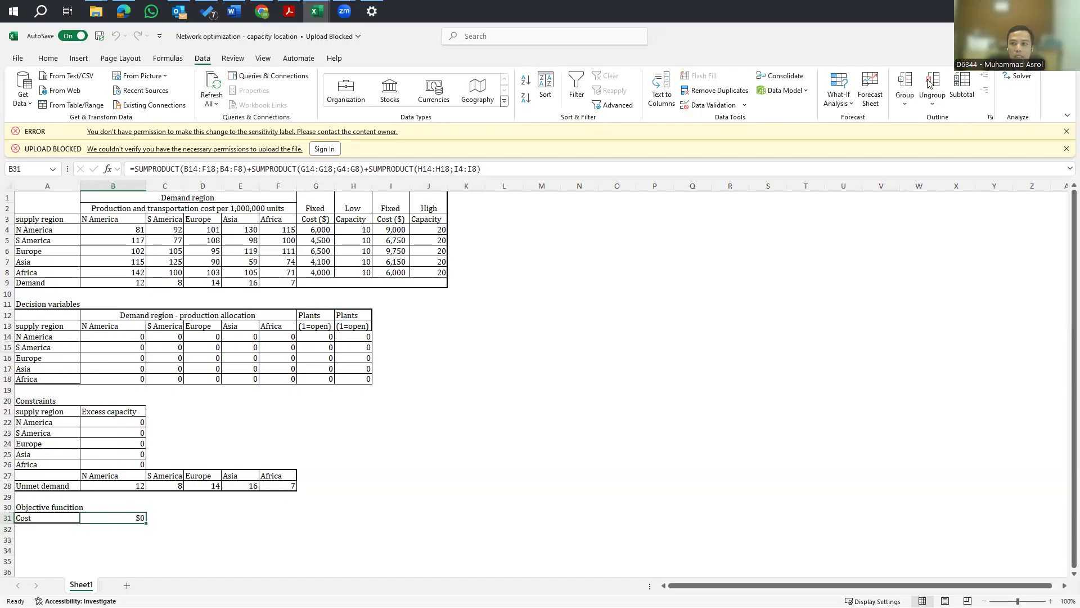
{"action": "left_click", "coordinate": [1018, 76]}
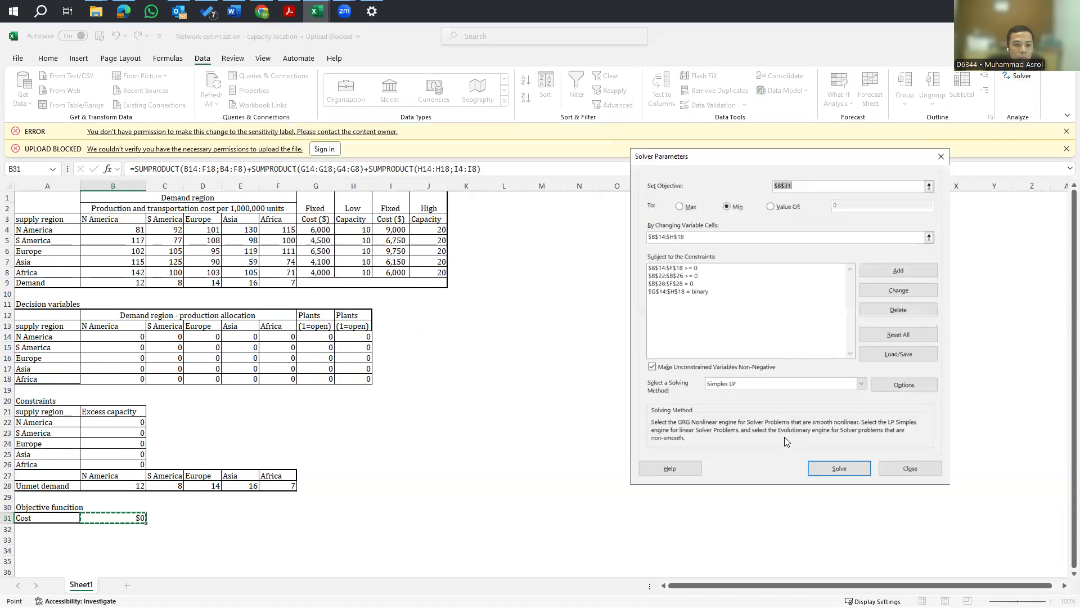
{"action": "left_click", "coordinate": [833, 470]}
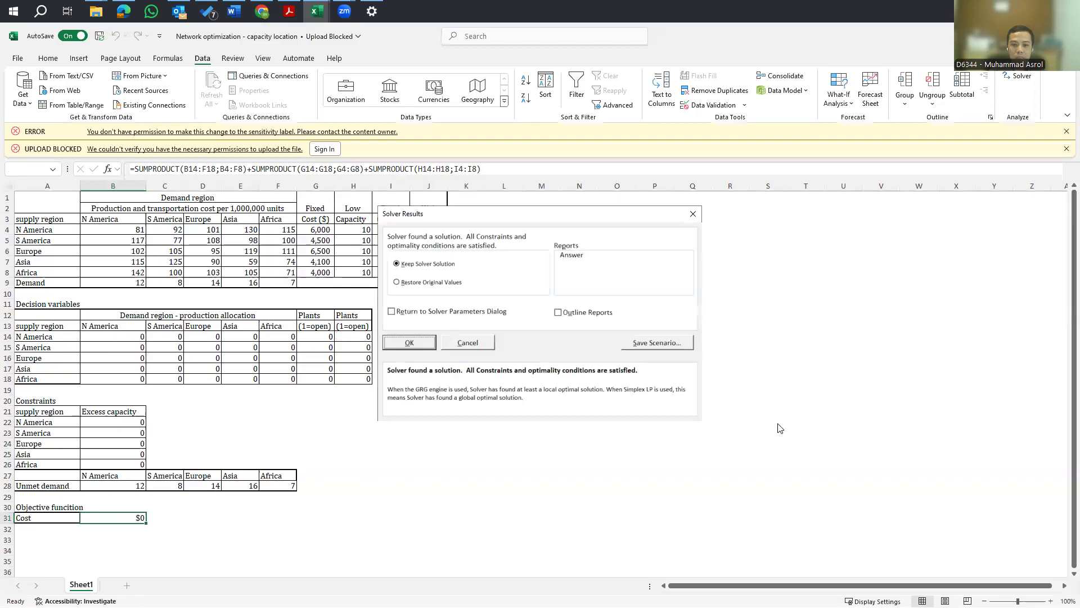
{"action": "left_click", "coordinate": [409, 342]}
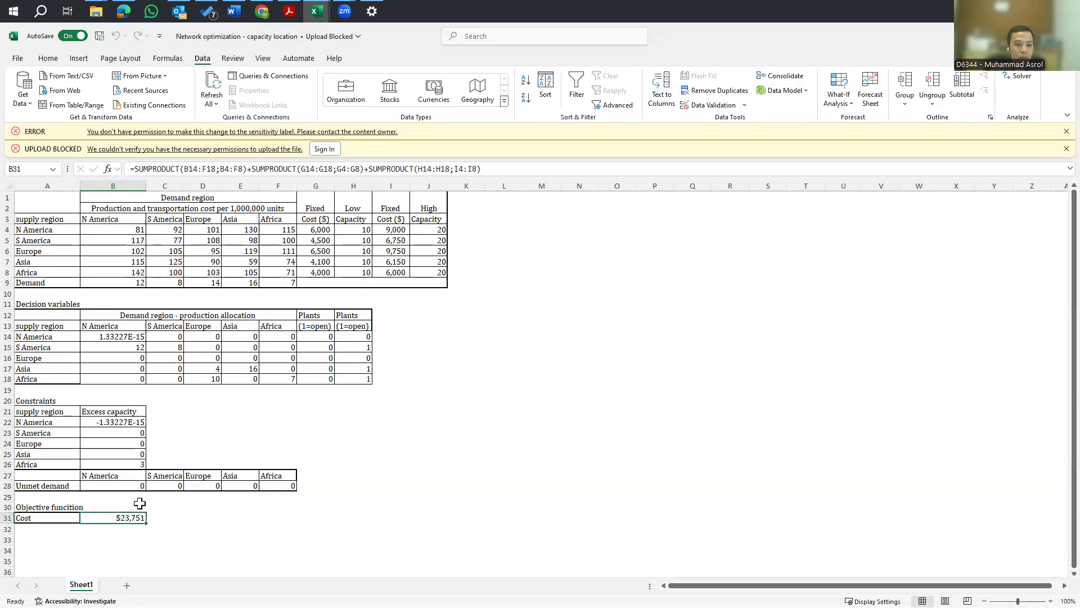
Examine the solved unmet demand in B28:F28, the excess capacity cells, and the high-capacity plants opened in H14:H18
{"action": "left_click_drag", "start_coordinate": [137, 488], "coordinate": [283, 488]}
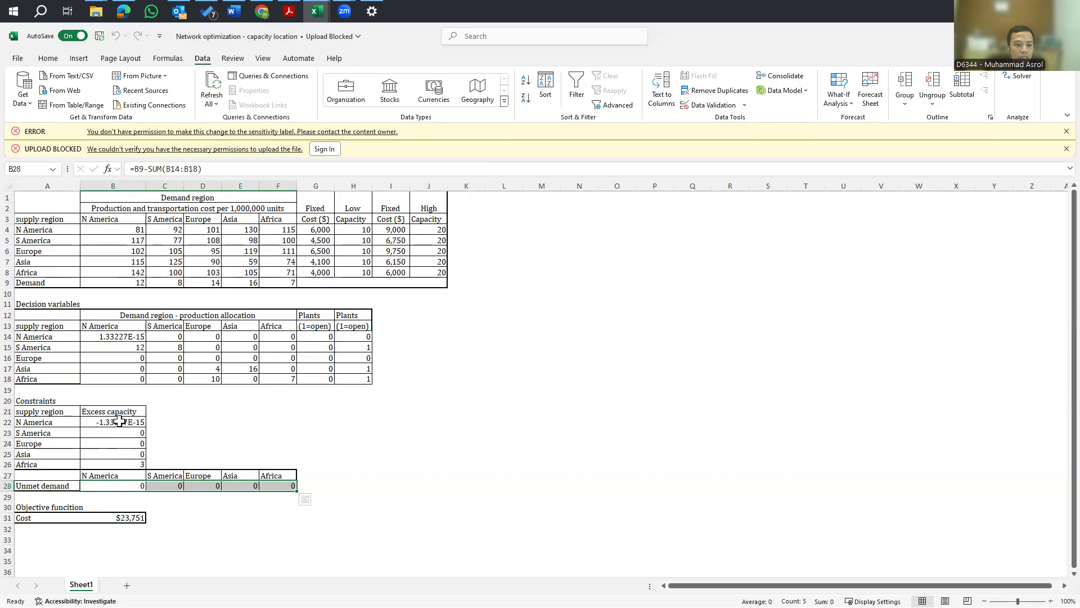
{"action": "left_click", "coordinate": [127, 442]}
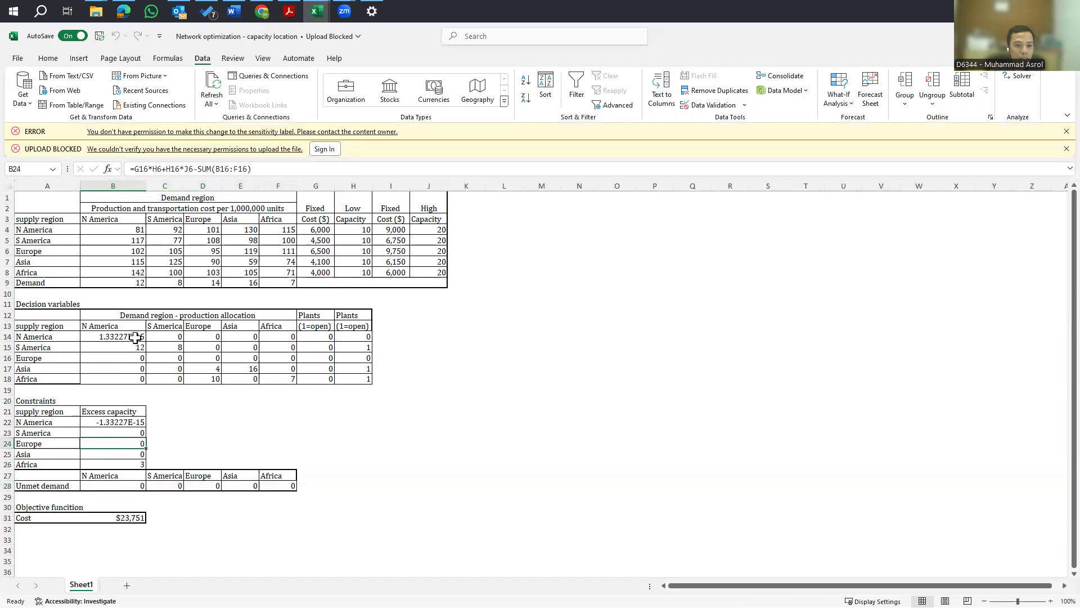
{"action": "left_click", "coordinate": [120, 422]}
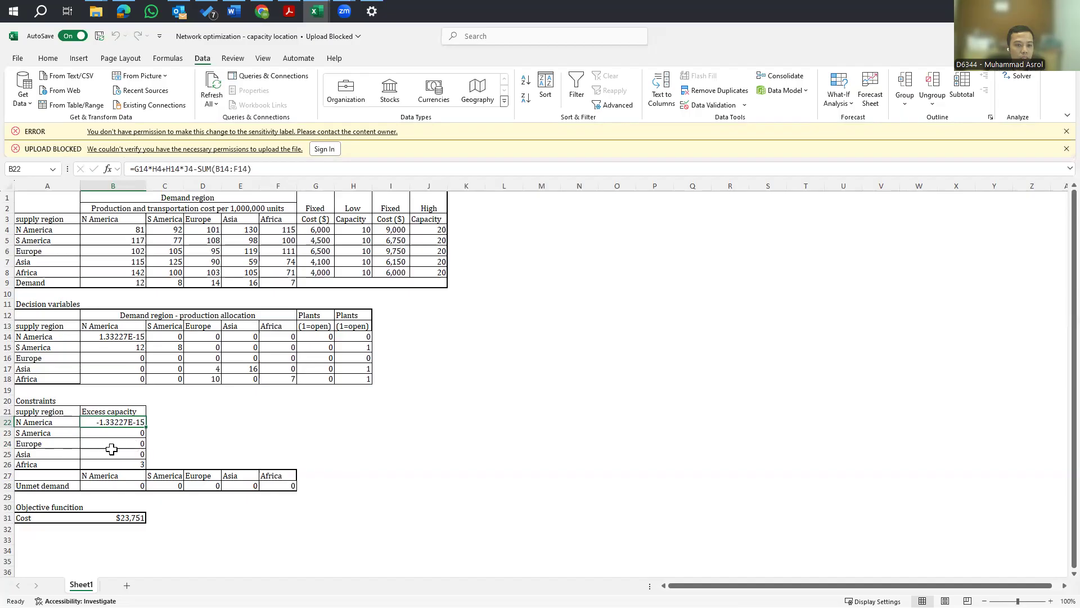
{"action": "left_click_drag", "start_coordinate": [348, 335], "coordinate": [355, 381]}
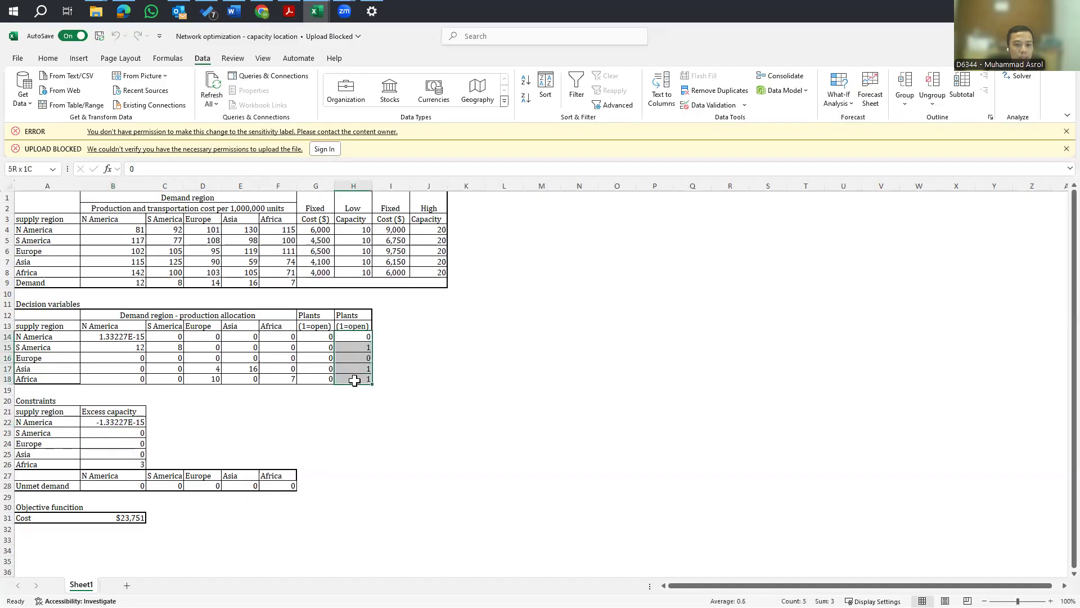
{"action": "left_click", "coordinate": [365, 348]}
{"action": "left_click", "coordinate": [362, 367]}
{"action": "left_click", "coordinate": [357, 381]}
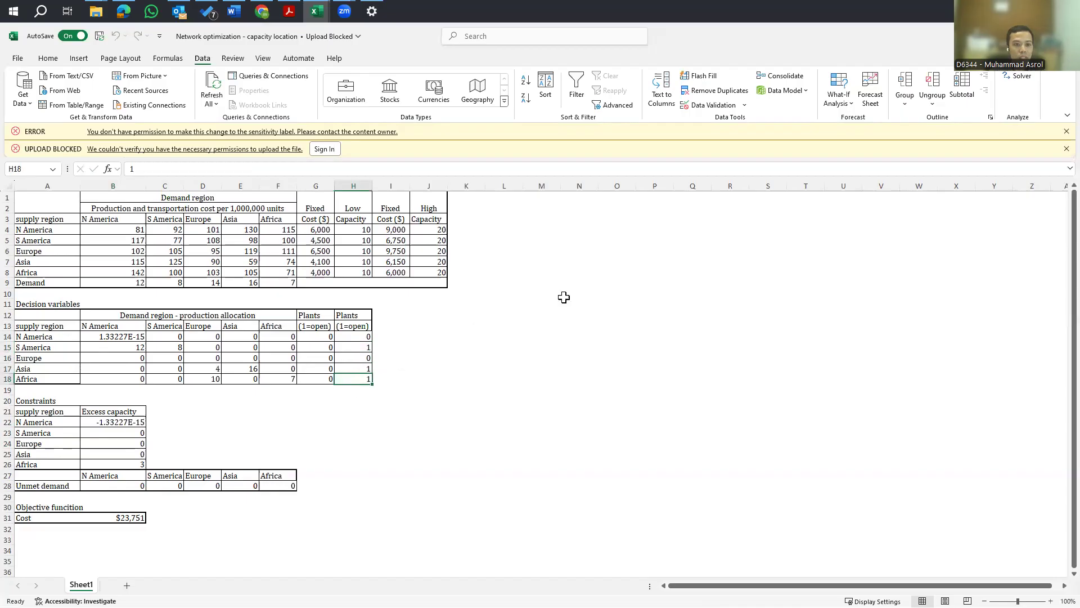